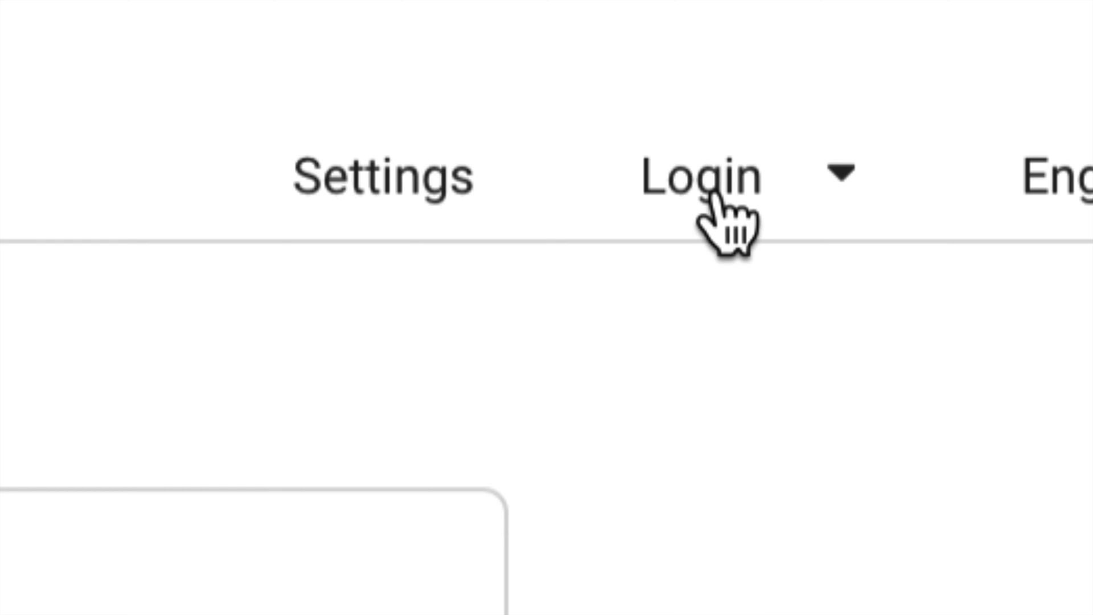
# Go to account sign-up from the login form and join the Product Improvement Program.
pyautogui.click(710, 194)
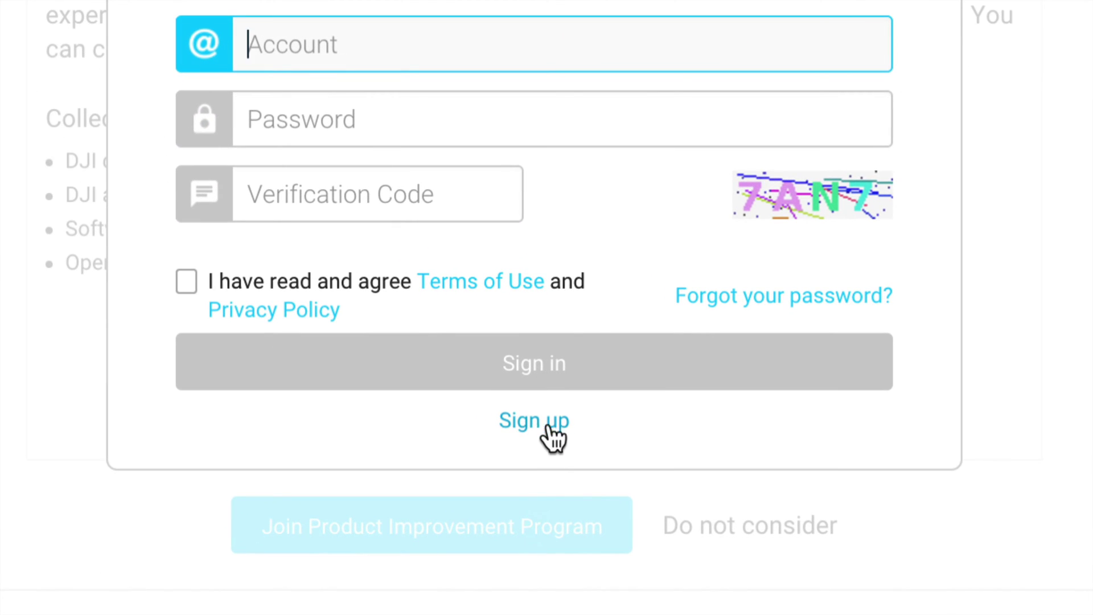
pyautogui.click(526, 425)
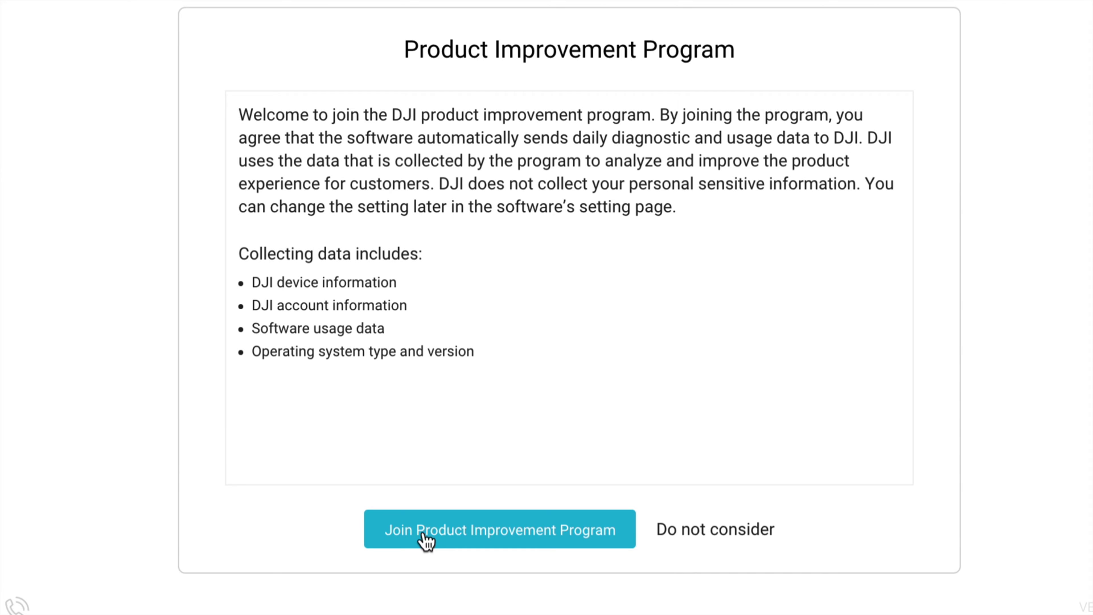
pyautogui.click(423, 535)
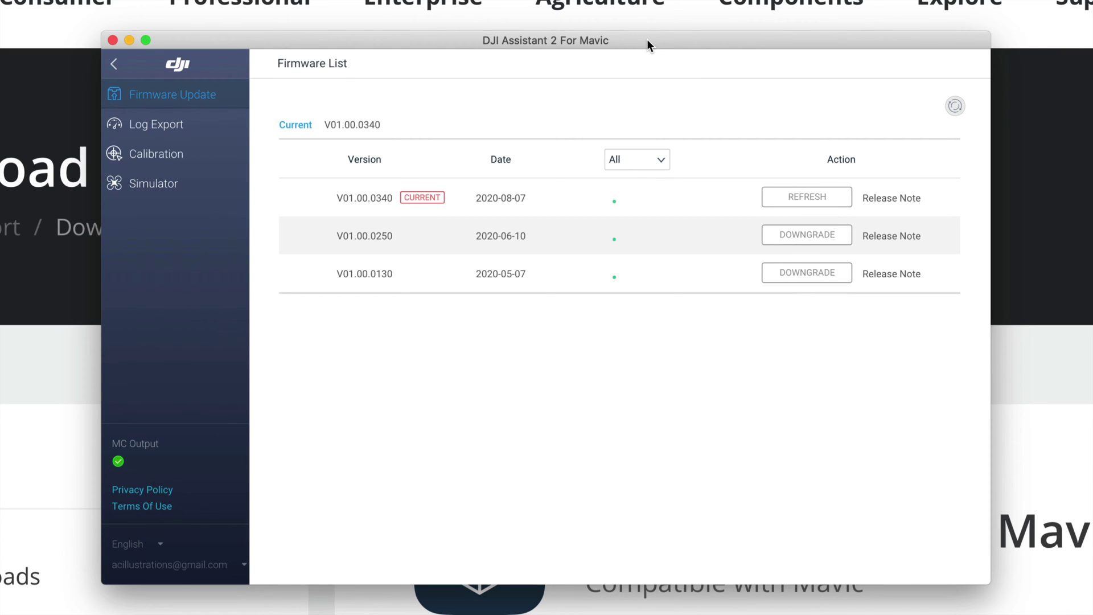
# Review the update requirements for refreshing firmware V01.00.0340, and dismiss them without starting the update.
pyautogui.click(815, 199)
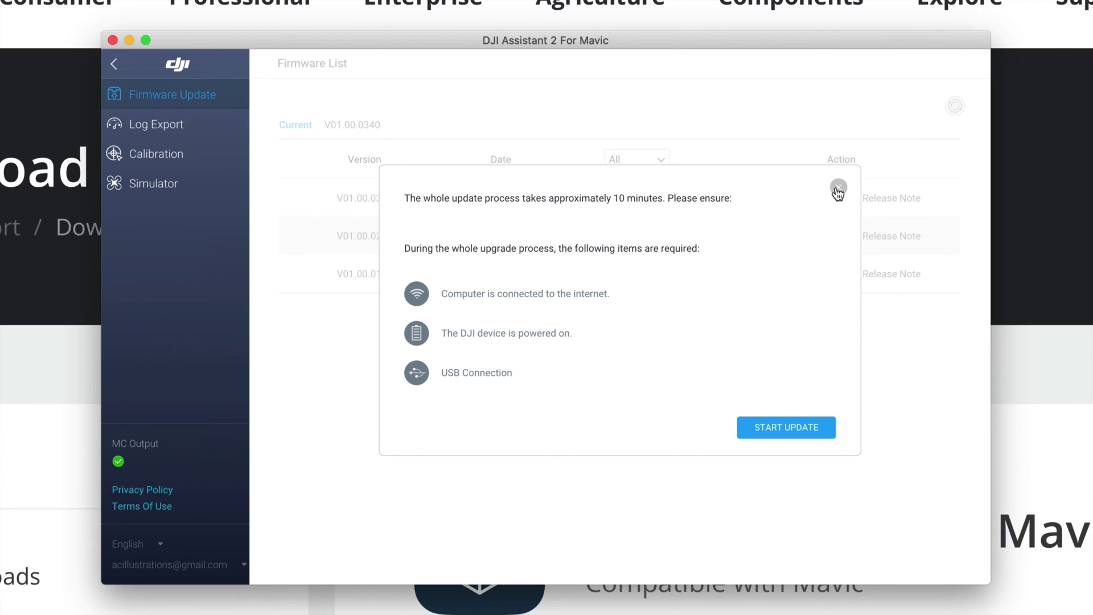
pyautogui.click(838, 189)
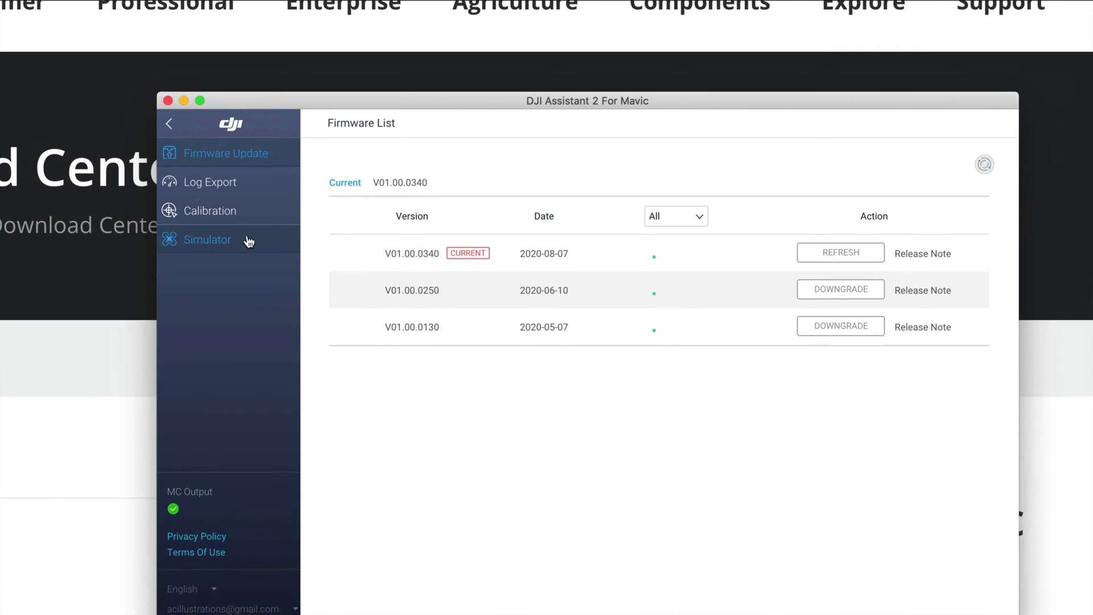
pyautogui.moveTo(501, 107); pyautogui.dragTo(462, 75)
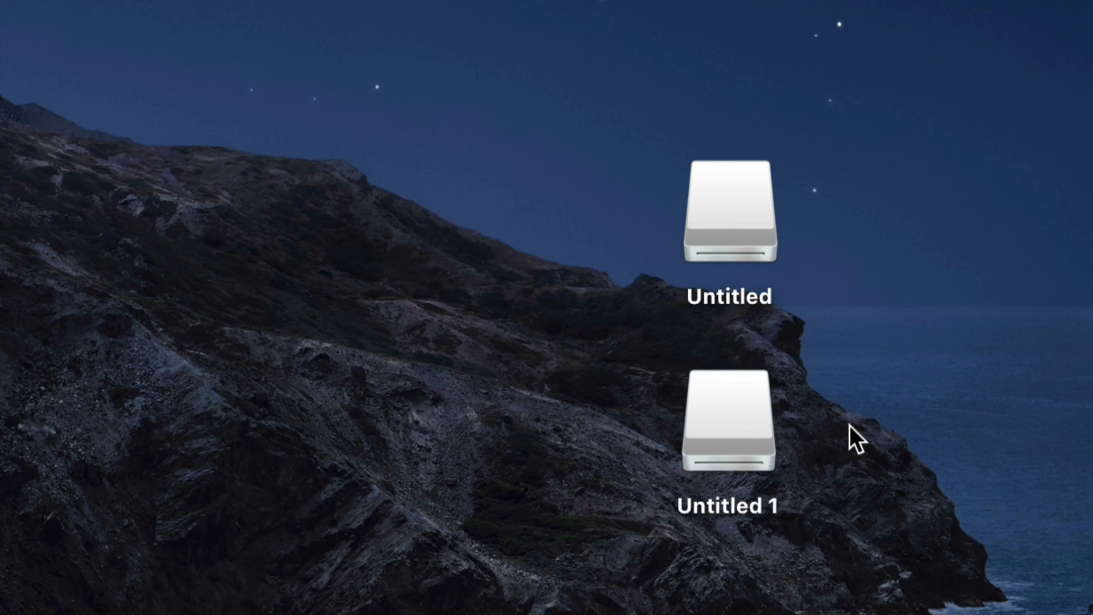
# Arrange the Untitled and Untitled 1 drive icons side by side on the desktop.
pyautogui.moveTo(747, 422); pyautogui.dragTo(878, 205)
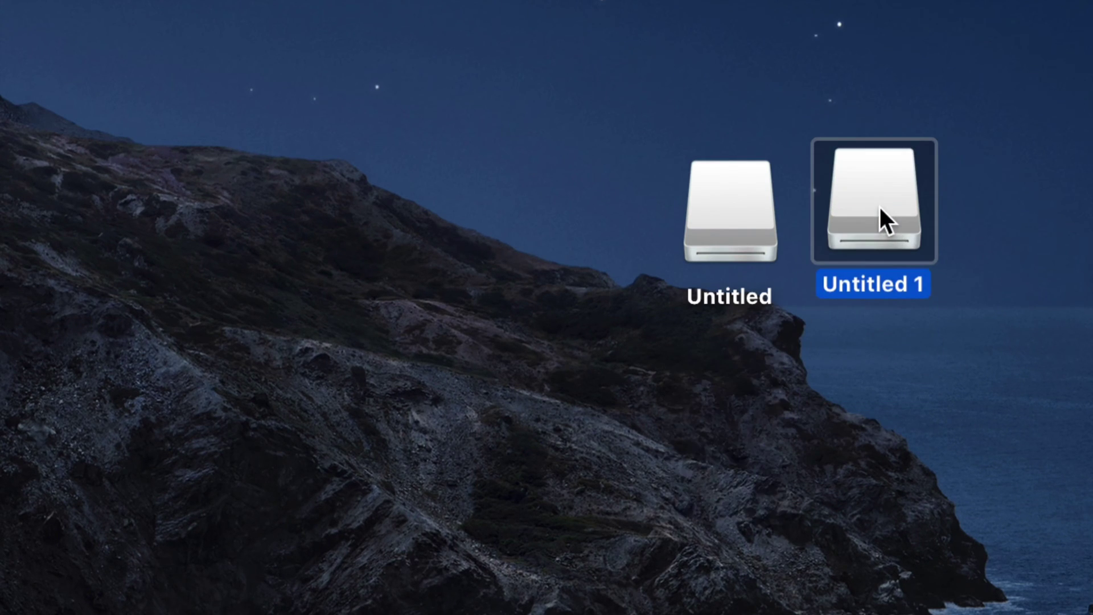
pyautogui.moveTo(1032, 178); pyautogui.dragTo(550, 196)
pyautogui.click(787, 565)
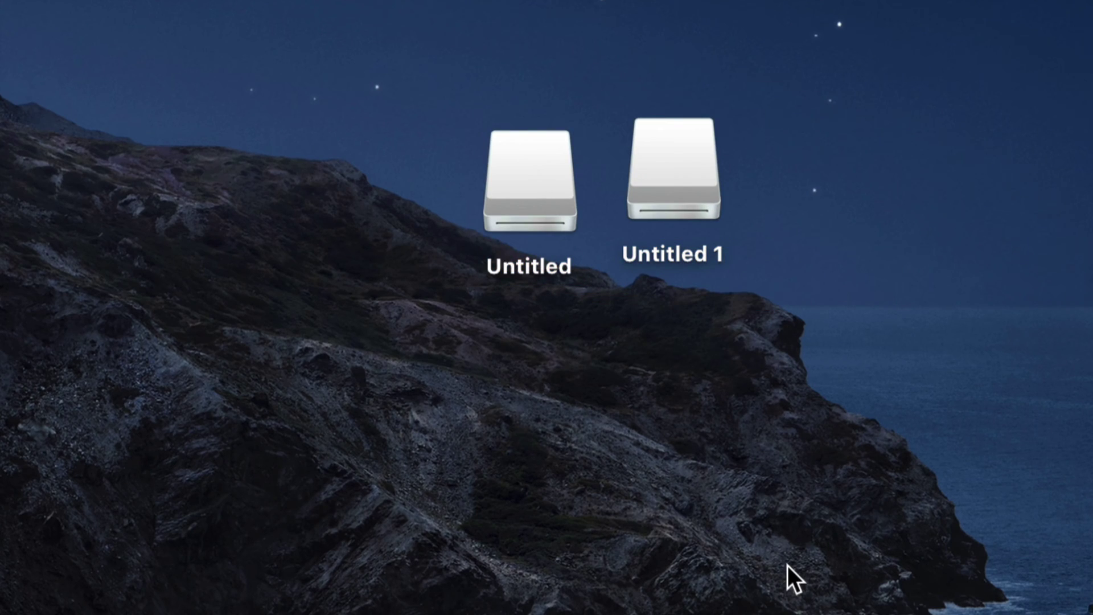
pyautogui.moveTo(672, 139); pyautogui.dragTo(704, 168)
pyautogui.moveTo(572, 175); pyautogui.dragTo(582, 203)
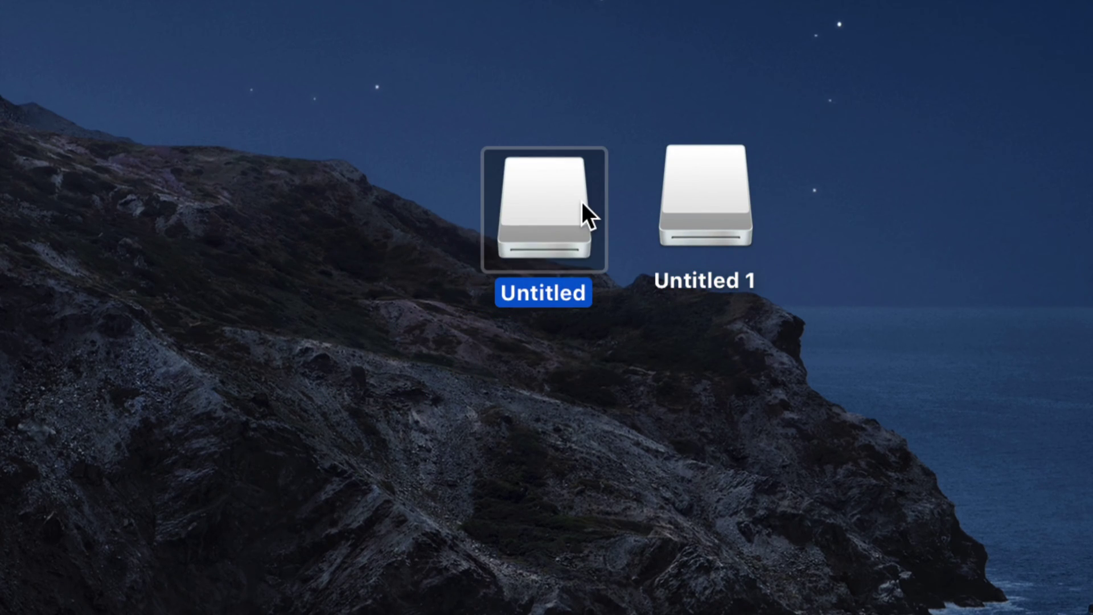
# Open the 100MEDIA folder inside DCIM on the Untitled drive.
pyautogui.doubleClick(531, 210)
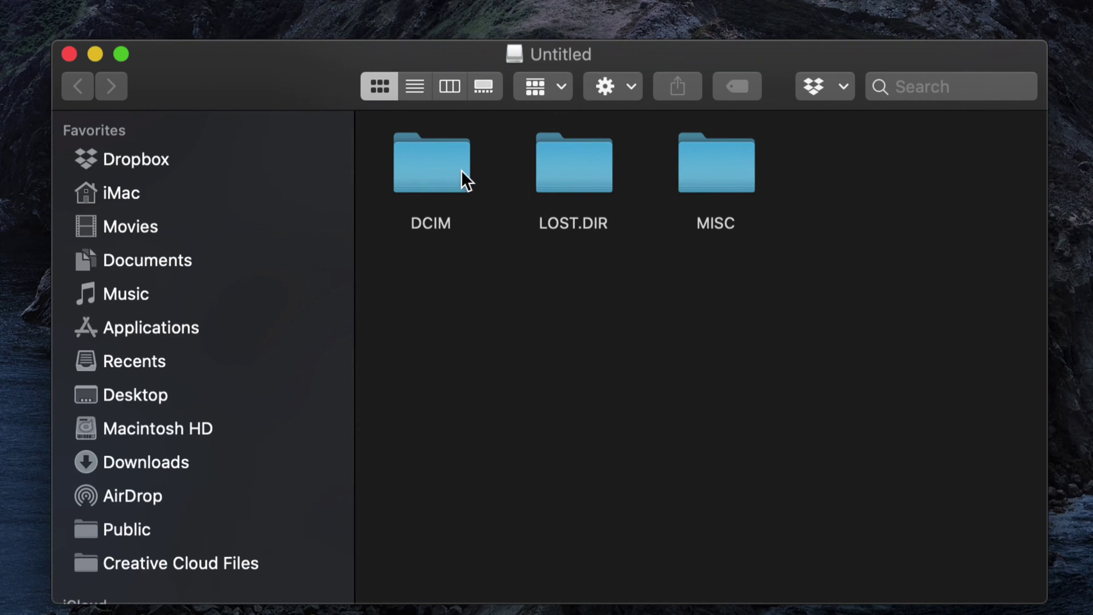
pyautogui.doubleClick(438, 168)
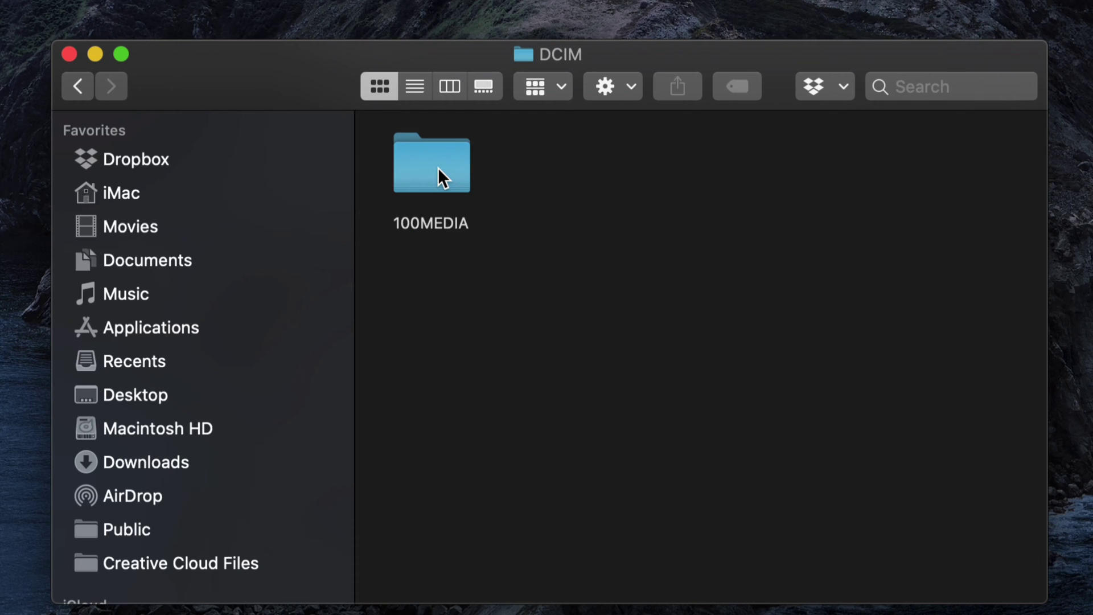
pyautogui.doubleClick(438, 167)
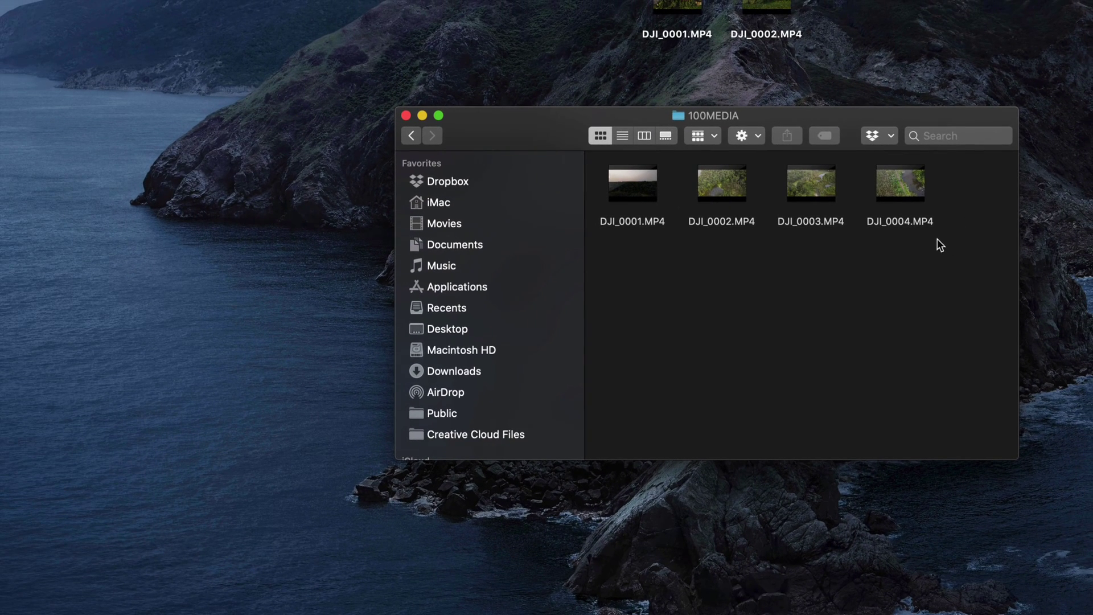
# Copy clips DJI_0001.MP4 to DJI_0004.MP4 from the folder to the desktop, keeping both versions of any duplicates.
pyautogui.moveTo(922, 269); pyautogui.dragTo(70, 252)
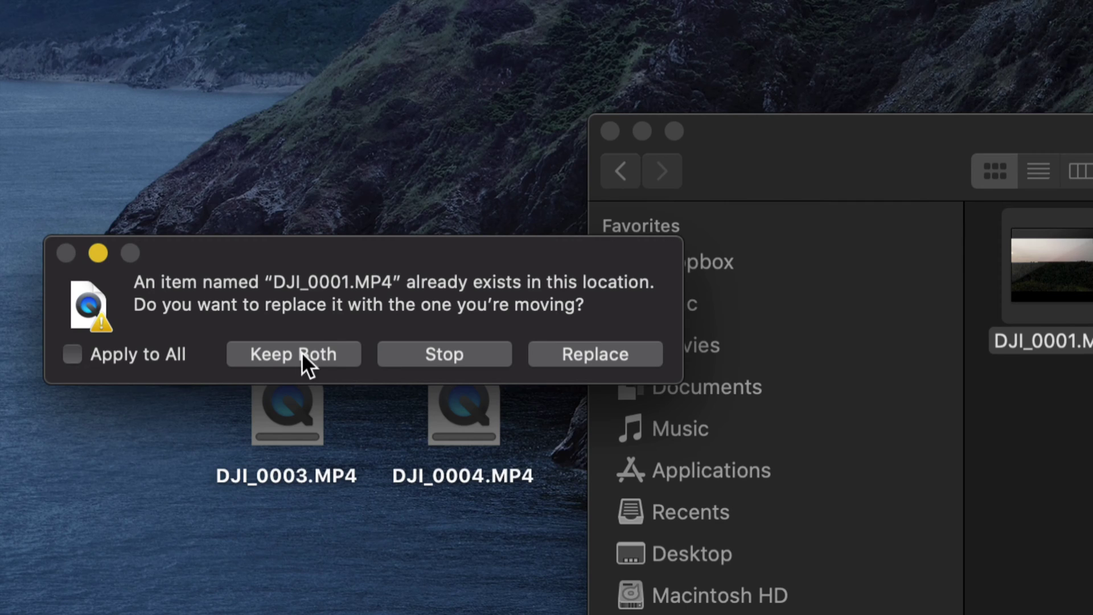
pyautogui.click(269, 358)
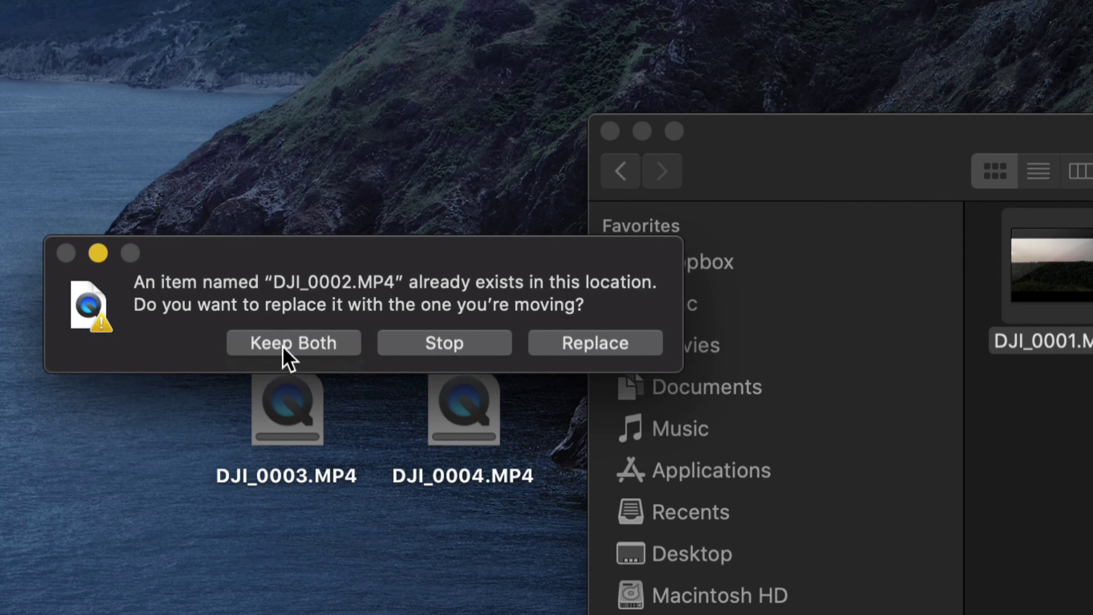
pyautogui.click(282, 344)
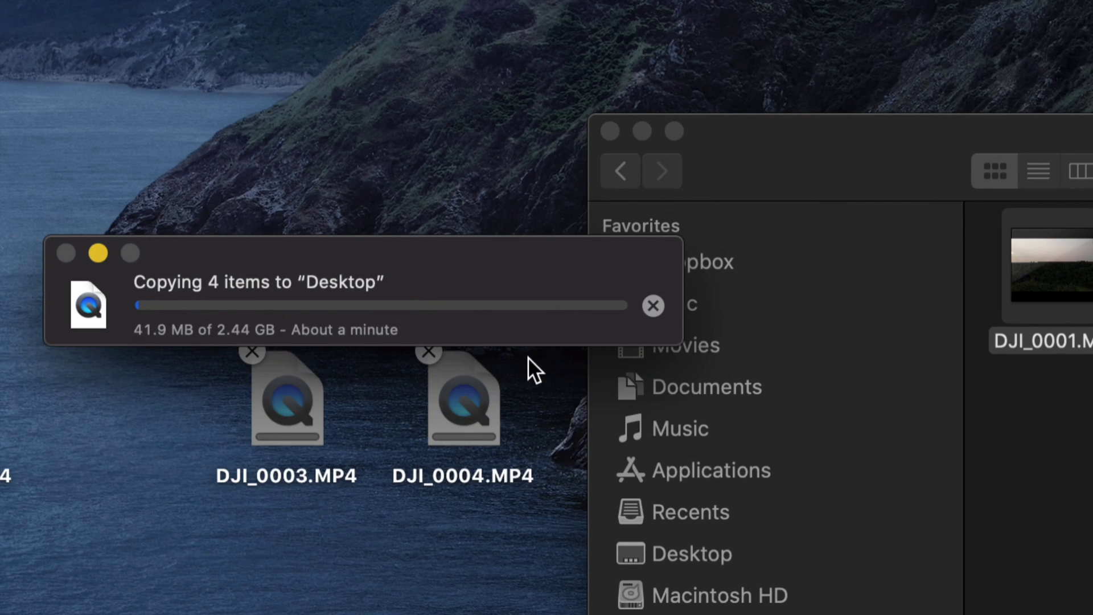
pyautogui.moveTo(365, 254); pyautogui.dragTo(460, 249)
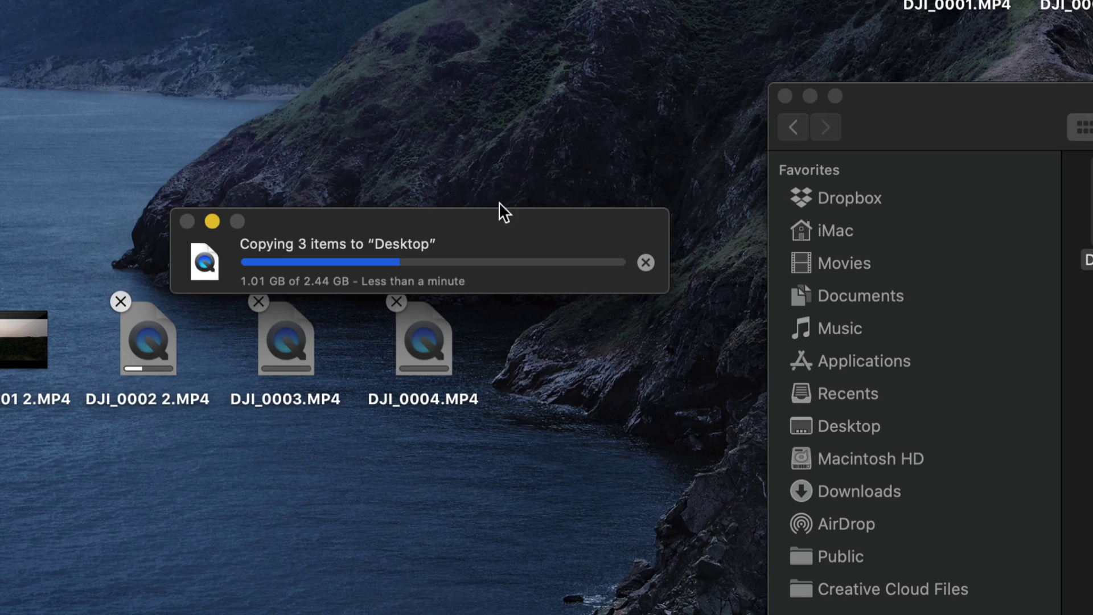
# Open the 100MEDIA folder inside DCIM on the Untitled 1 drive.
pyautogui.click(911, 110)
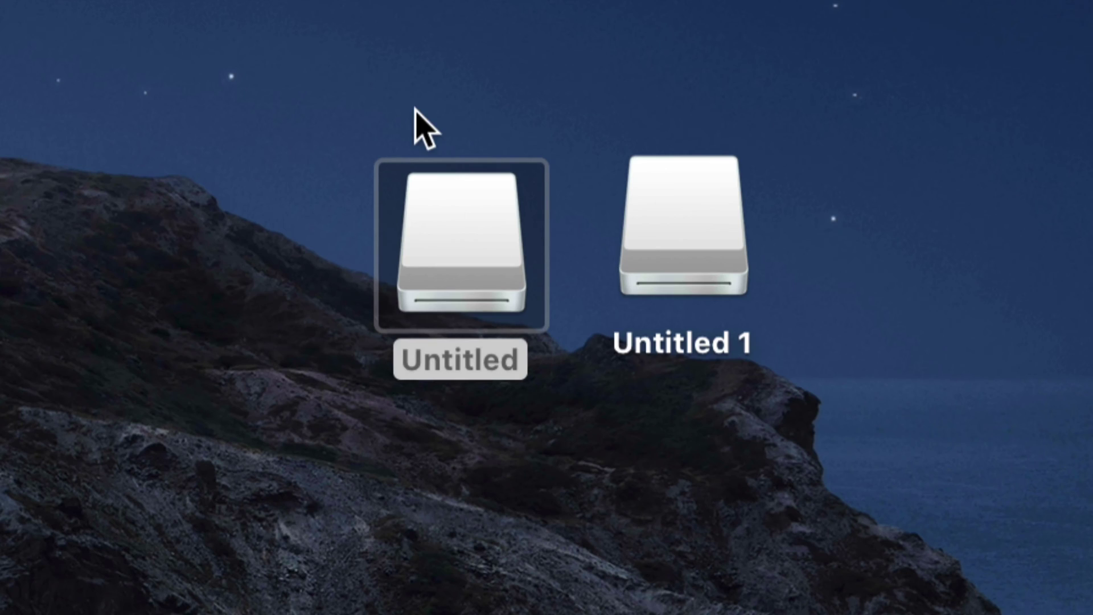
pyautogui.moveTo(647, 213); pyautogui.dragTo(690, 216)
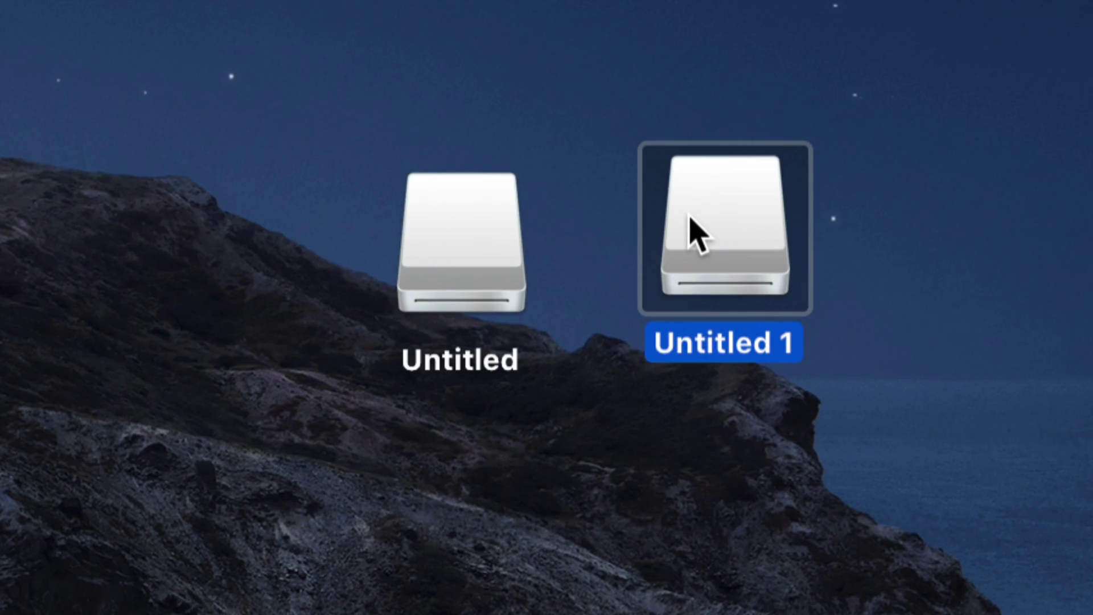
pyautogui.doubleClick(697, 233)
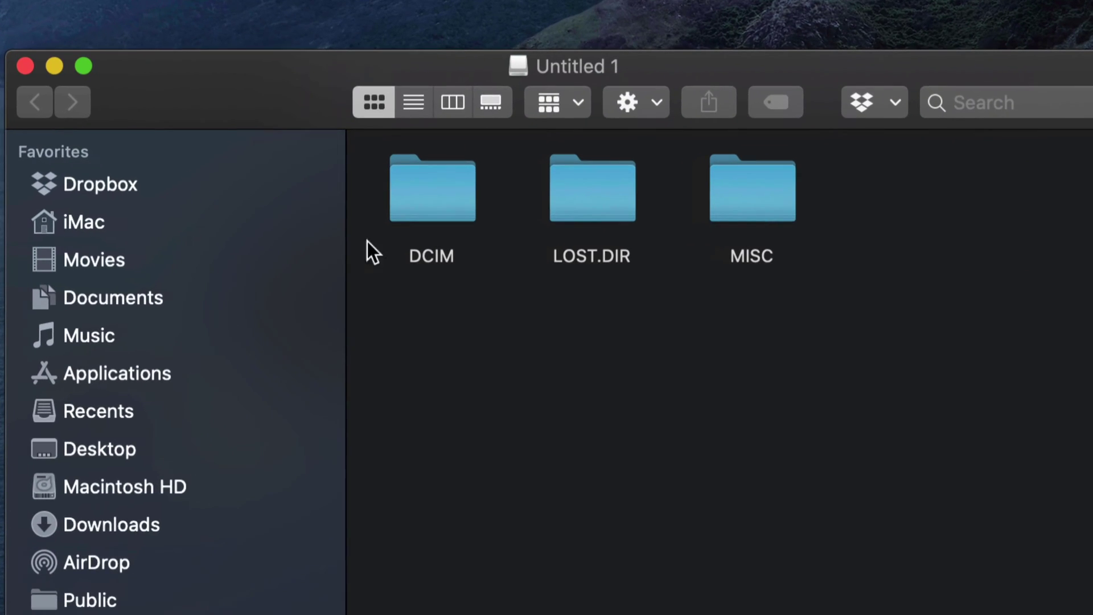
pyautogui.doubleClick(429, 192)
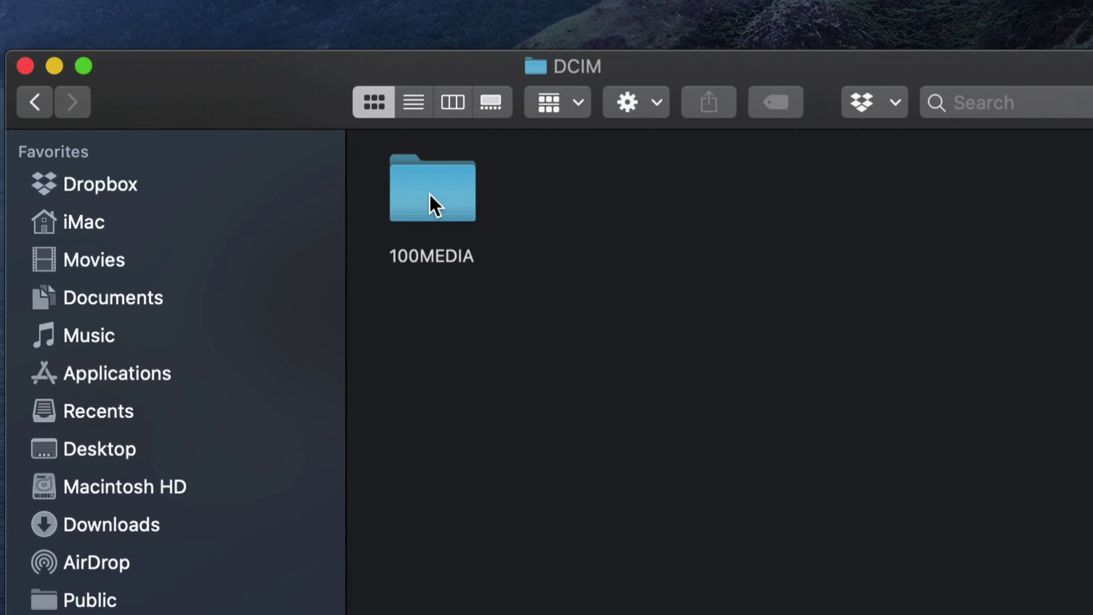
pyautogui.doubleClick(429, 192)
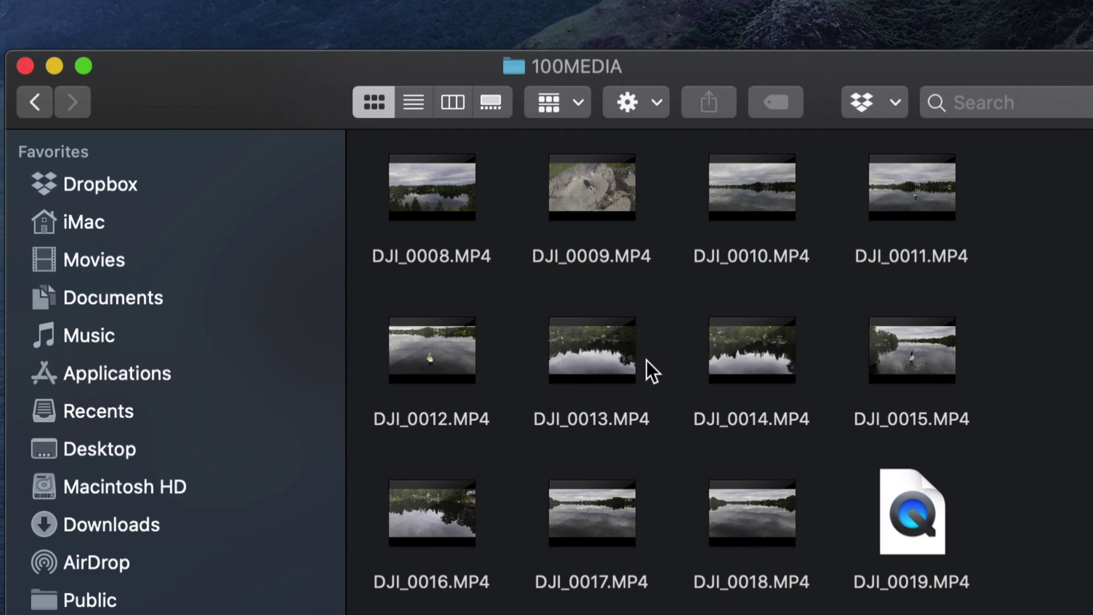
# Look through the video clips in the Untitled 1 drive's 100MEDIA folder, leaving none selected.
pyautogui.scroll(-3, 647, 360)
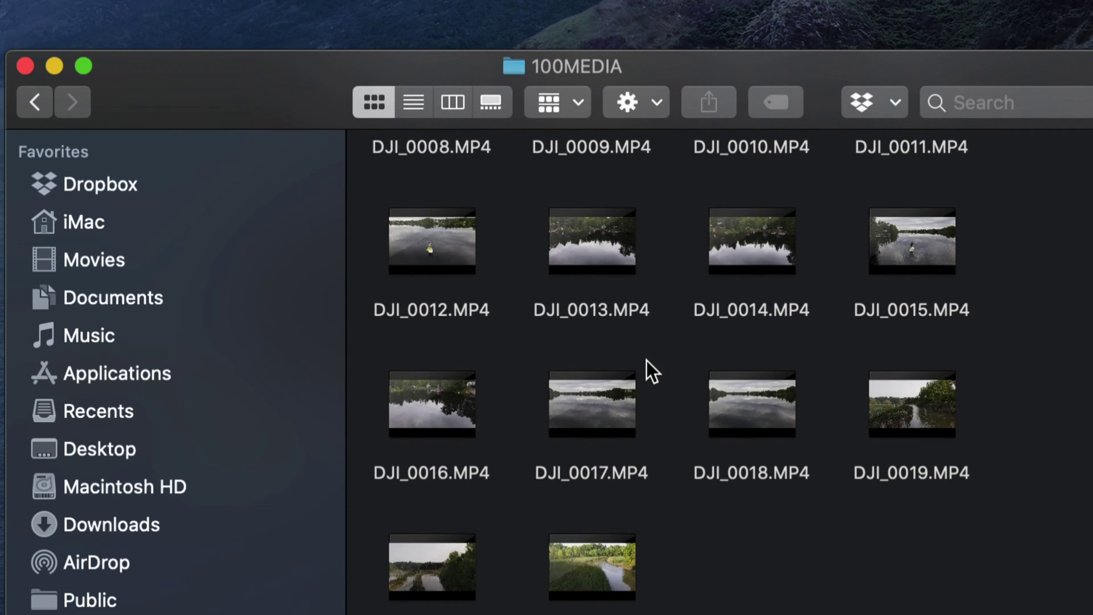
pyautogui.scroll(3, 646, 361)
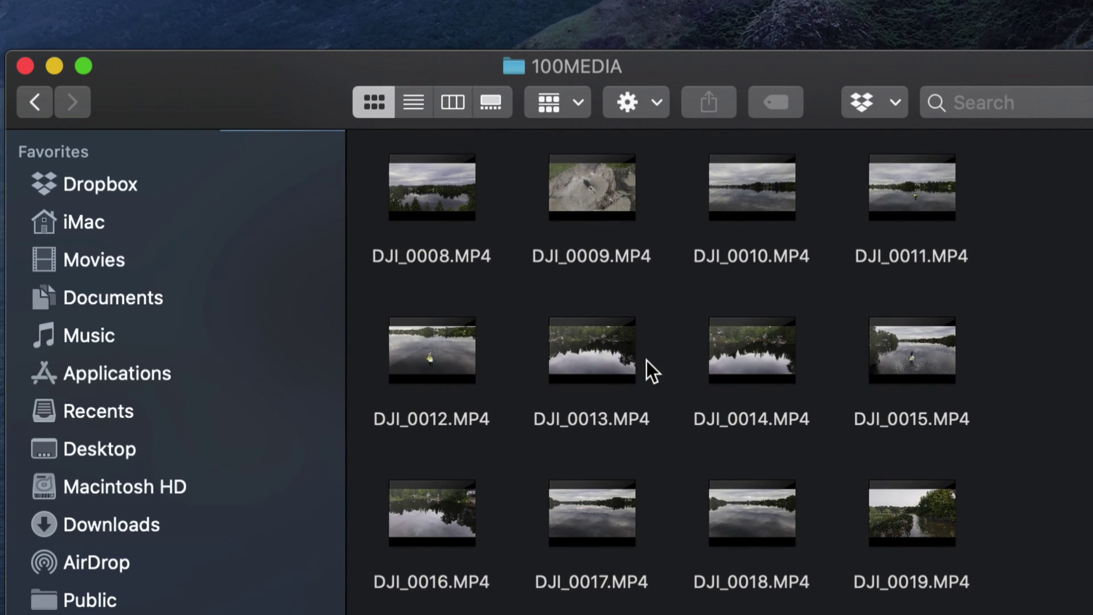
pyautogui.scroll(-3, 646, 361)
pyautogui.scroll(3, 647, 360)
pyautogui.scroll(-3, 646, 361)
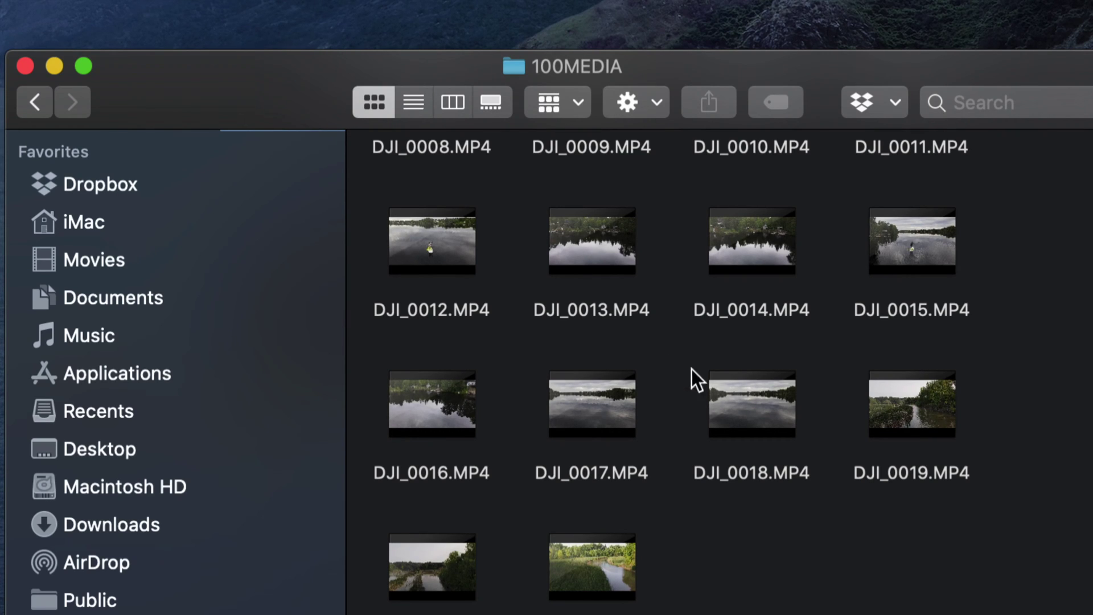
pyautogui.moveTo(720, 387)
pyautogui.moveTo(967, 528); pyautogui.dragTo(443, 207)
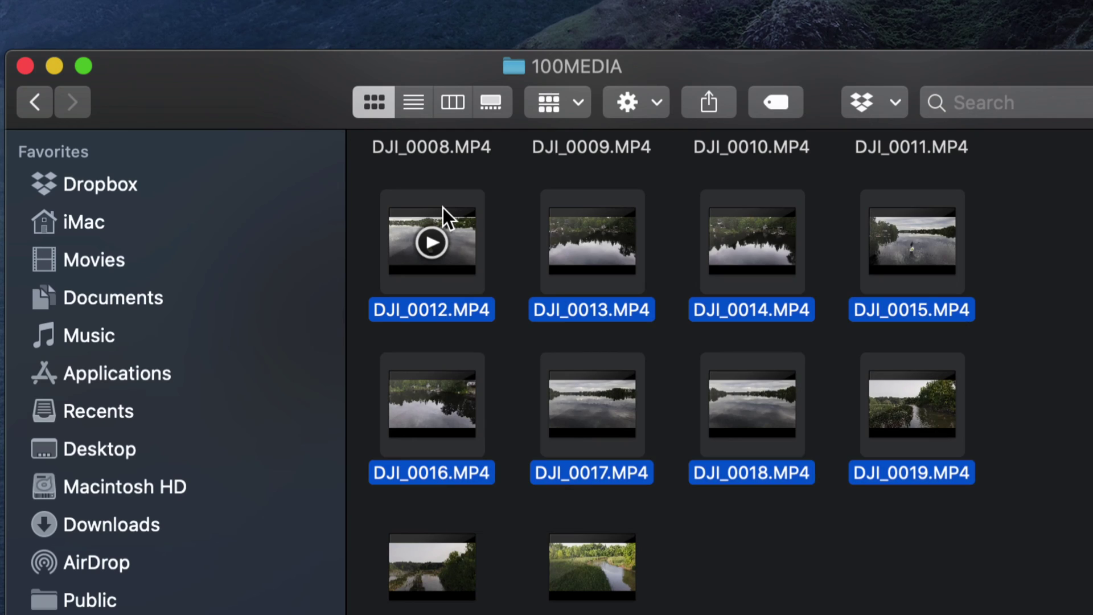
pyautogui.click(718, 507)
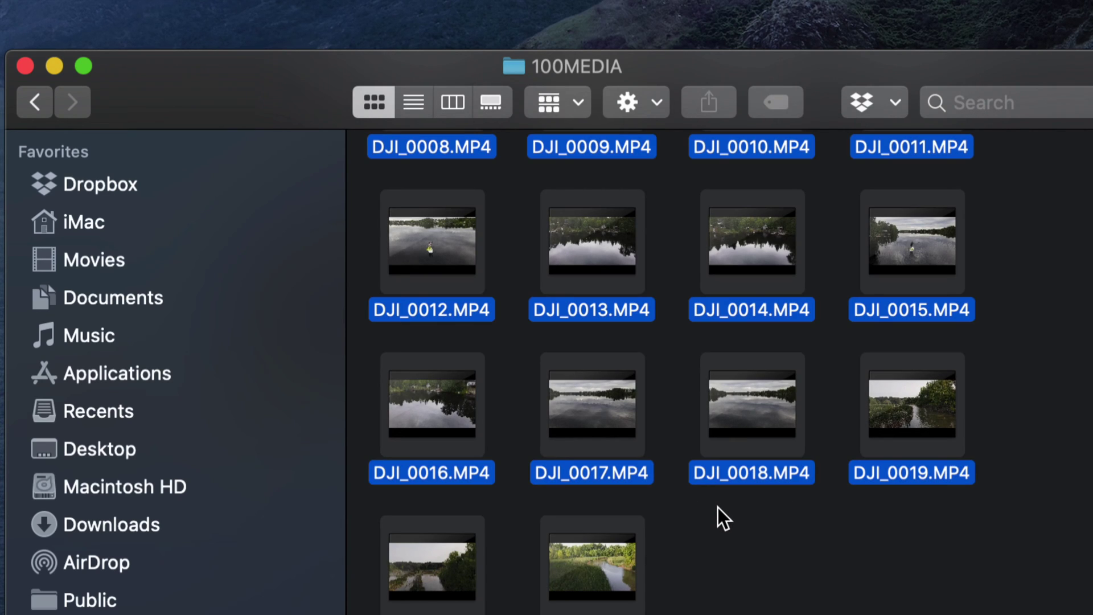
pyautogui.click(733, 528)
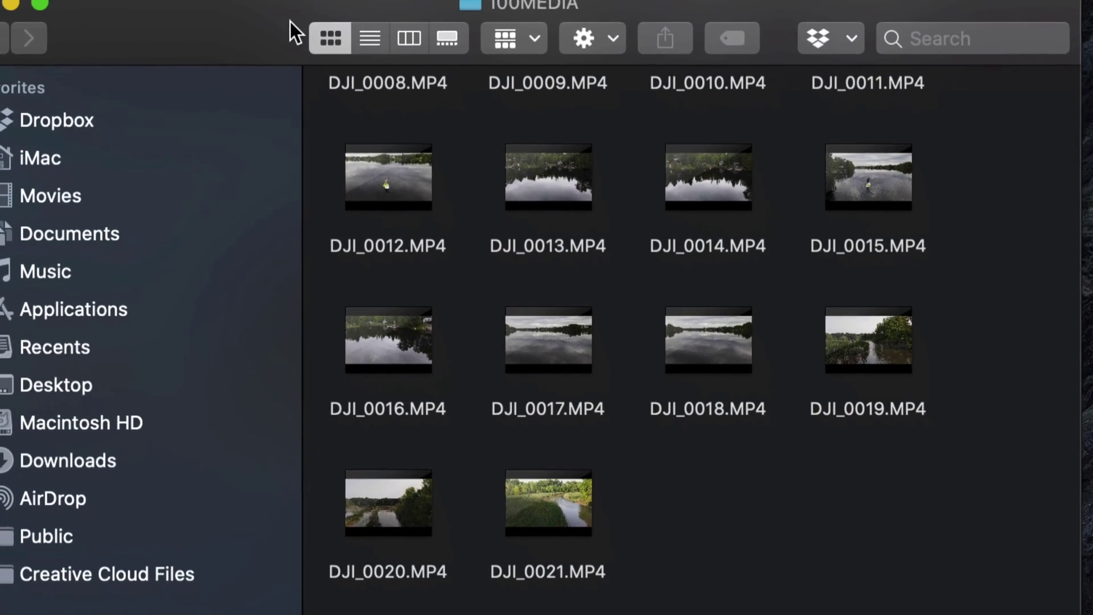
# Copy clips DJI_0019.MP4, DJI_0020.MP4 and DJI_0021.MP4 from the Untitled 1 drive to the desktop, below the other copied clips.
pyautogui.click(903, 351)
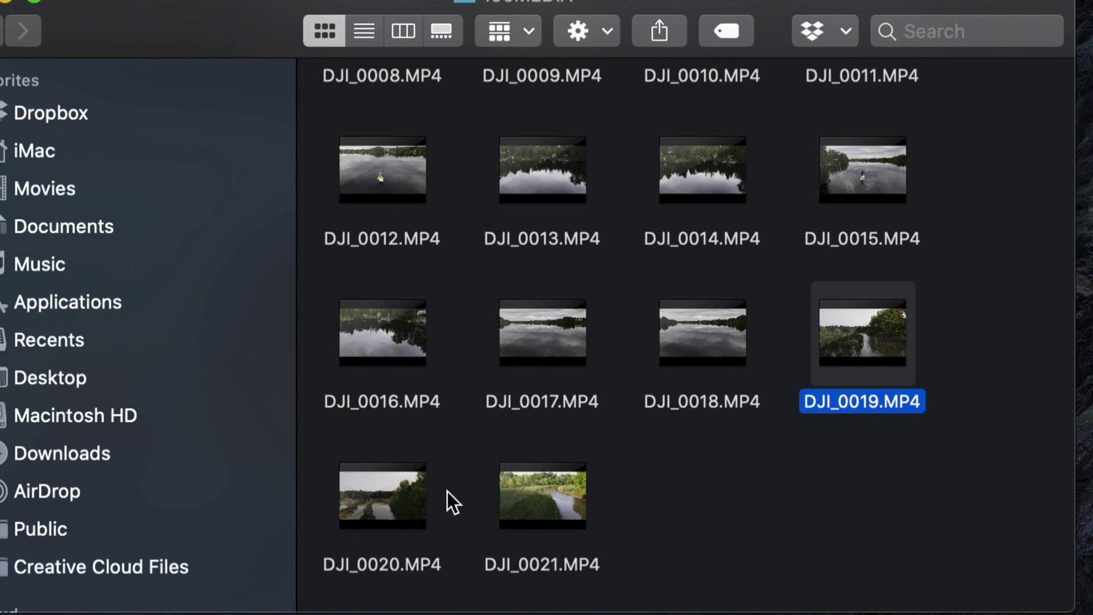
pyautogui.keyDown('super'); pyautogui.click(414, 519); pyautogui.keyUp('super')
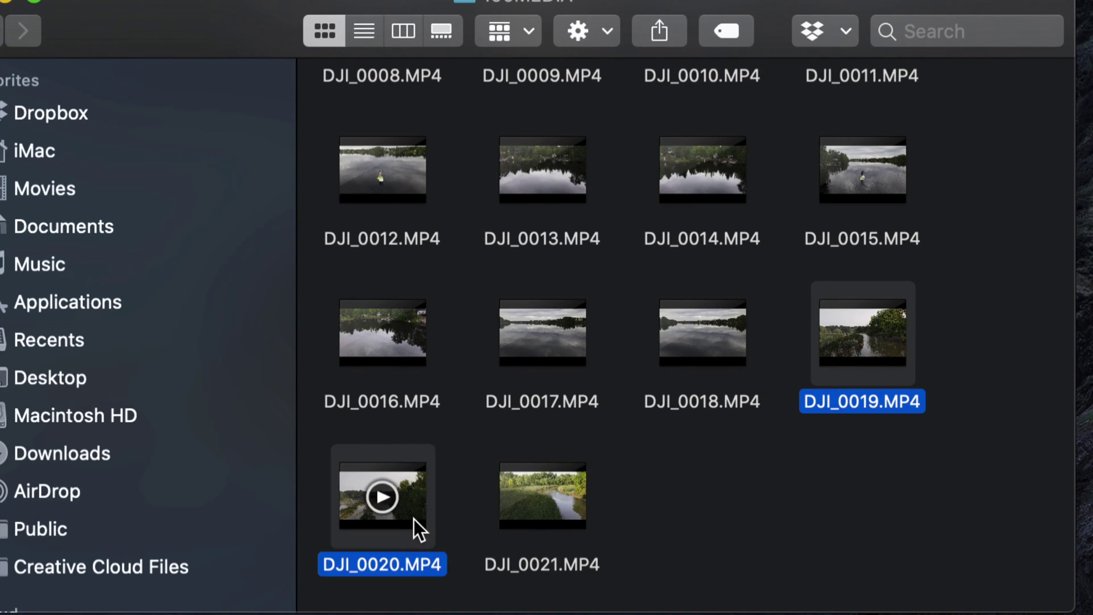
pyautogui.keyDown('super'); pyautogui.click(572, 516); pyautogui.keyUp('super')
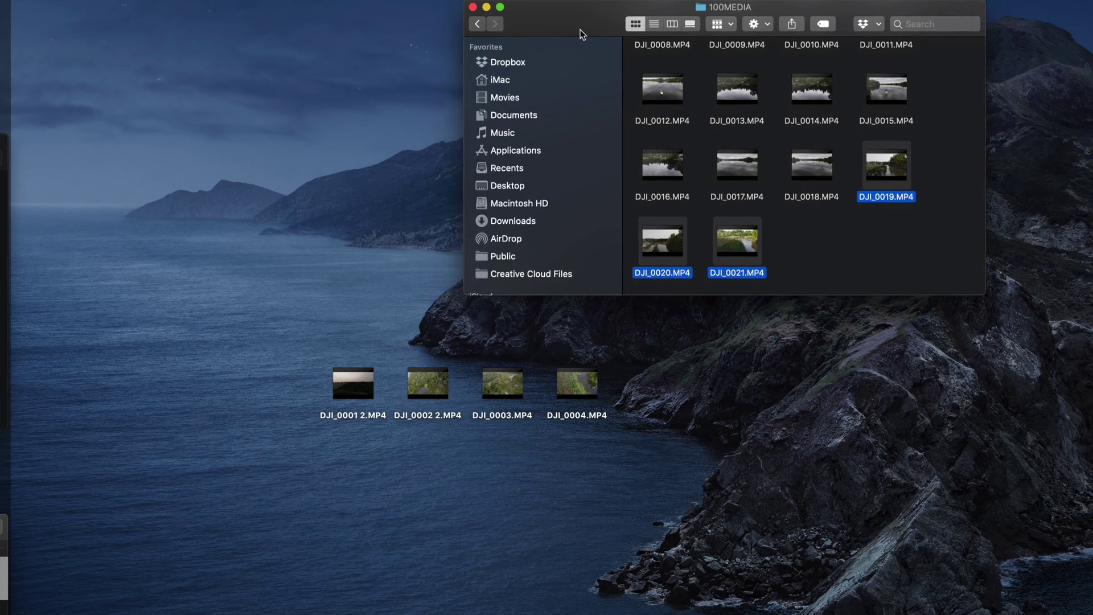
pyautogui.moveTo(580, 32); pyautogui.dragTo(605, 29)
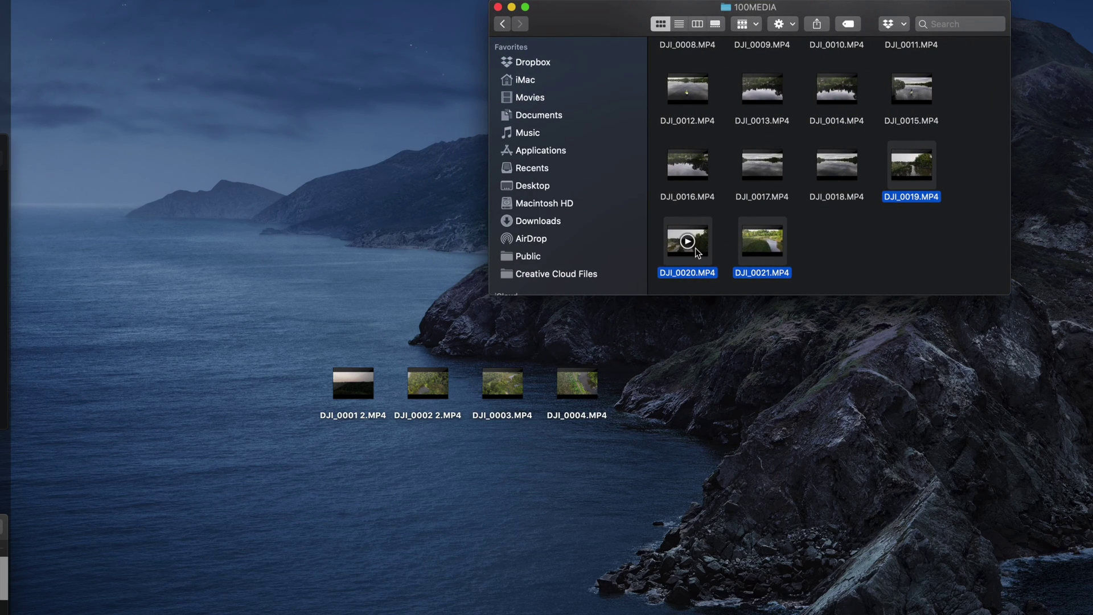
pyautogui.moveTo(695, 248); pyautogui.dragTo(351, 526)
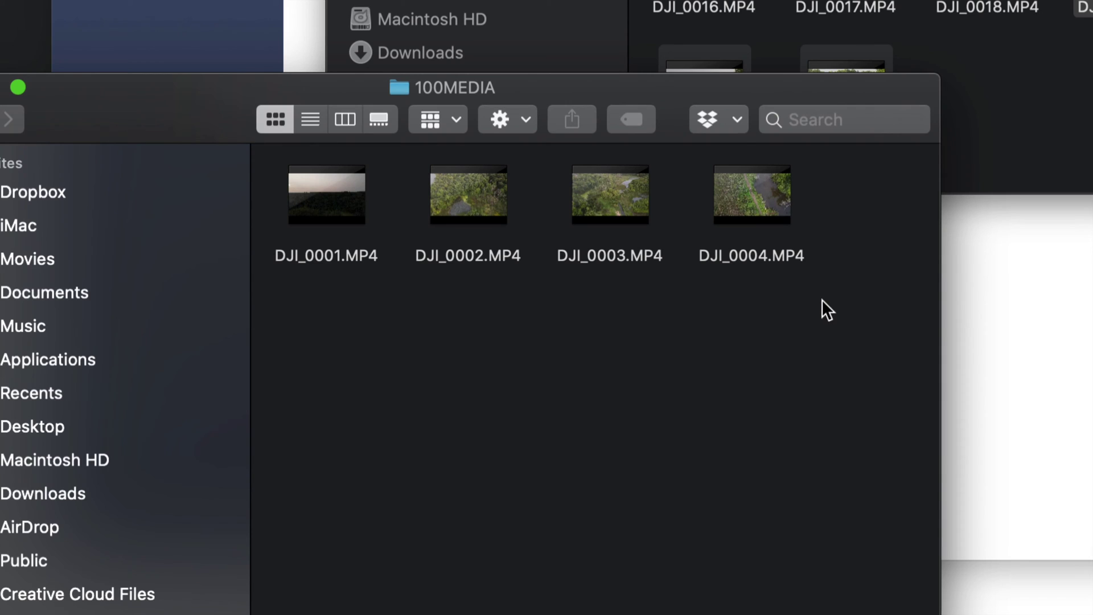
# Delete clips DJI_0001.MP4 to DJI_0004.MP4 from the Untitled drive's 100MEDIA folder.
pyautogui.moveTo(664, 93); pyautogui.dragTo(715, 94)
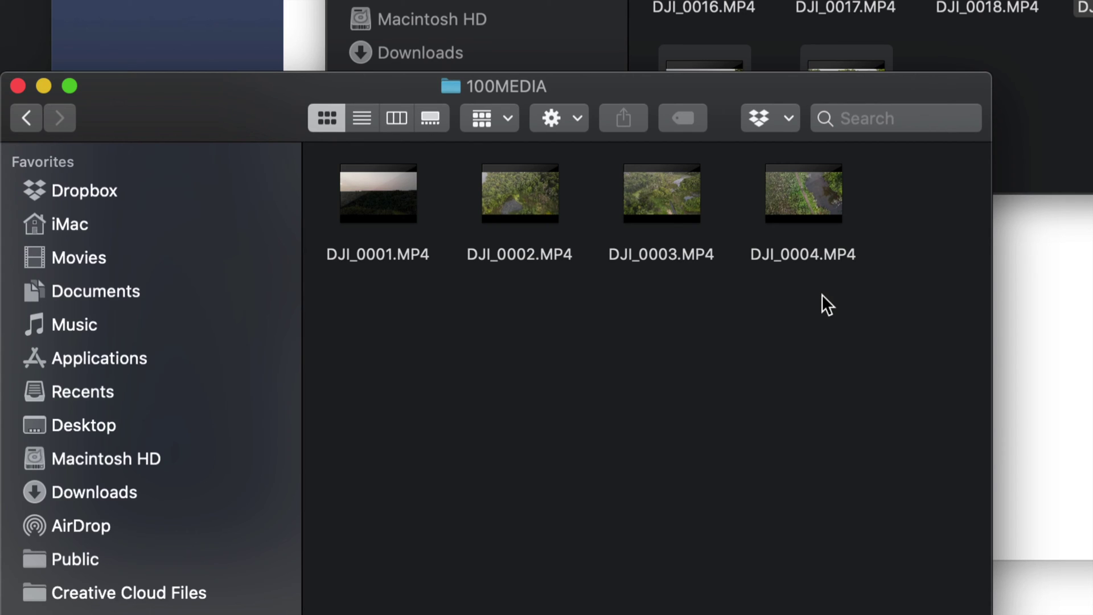
pyautogui.moveTo(822, 293); pyautogui.dragTo(374, 174)
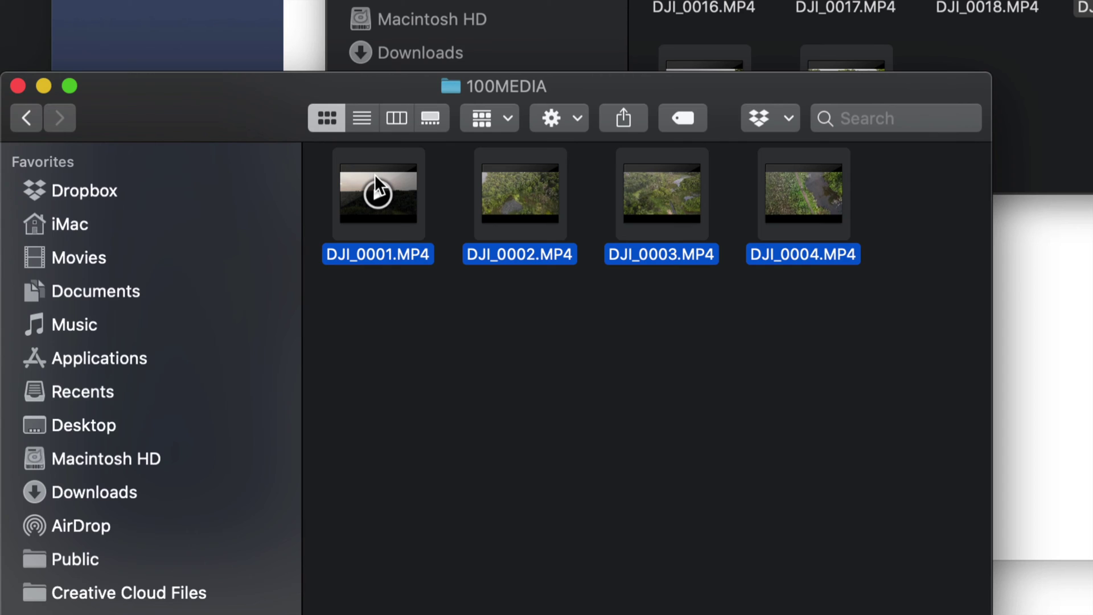
pyautogui.press('super+BackSpace')
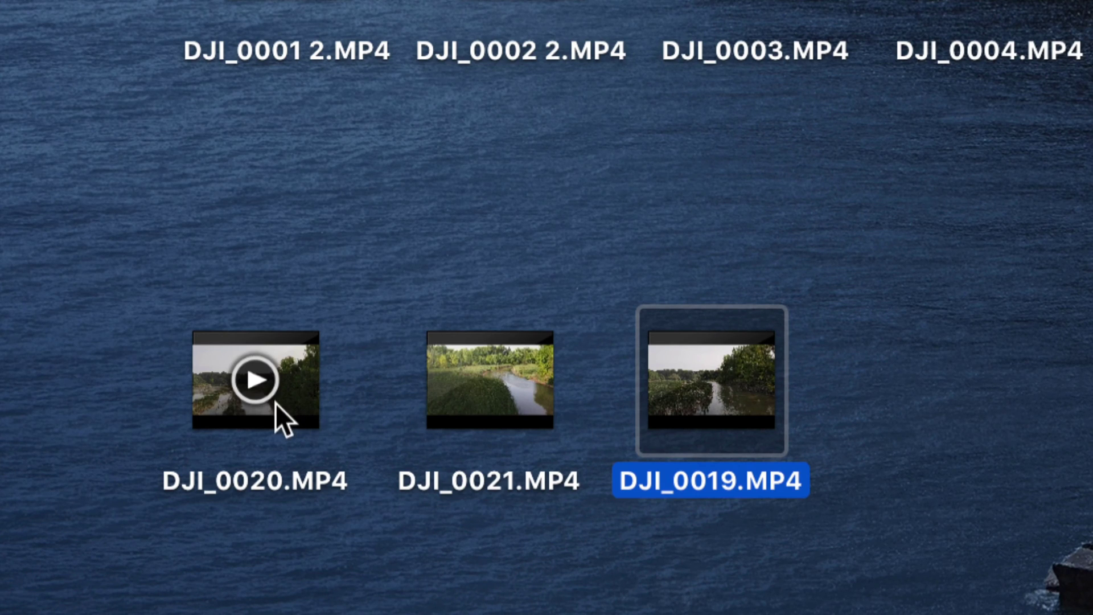
# Check the copied clips DJI_0020.MP4, DJI_0021.MP4 and DJI_0019.MP4 on the desktop.
pyautogui.click(275, 403)
pyautogui.click(462, 412)
pyautogui.click(657, 403)
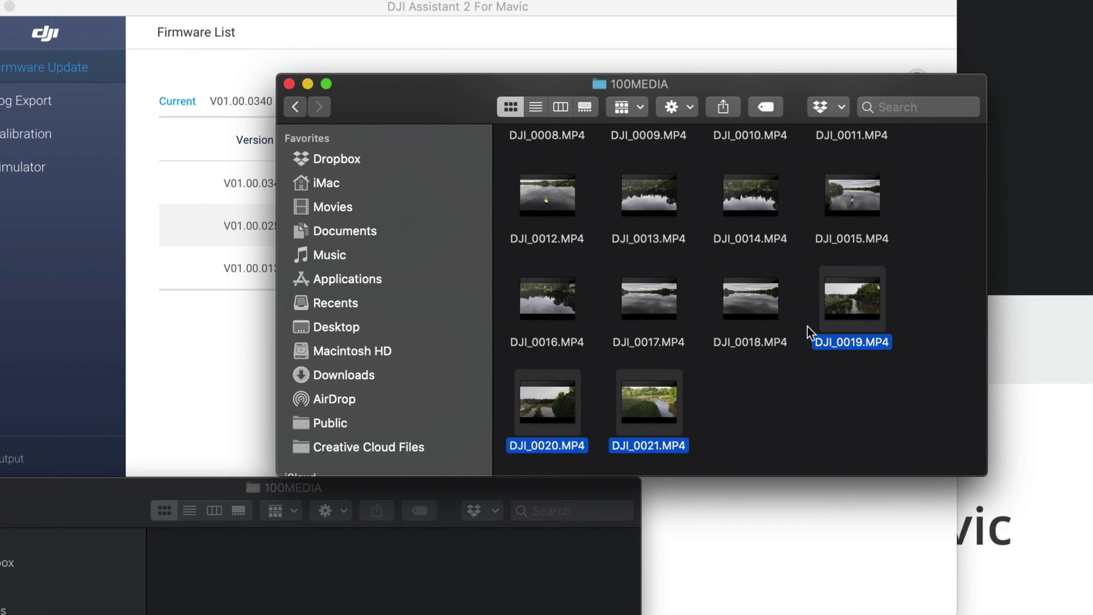
# Move all the video clips in the Untitled 1 drive's 100MEDIA folder to the Trash.
pyautogui.click(851, 394)
pyautogui.scroll(3, 851, 394)
pyautogui.scroll(-3, 852, 393)
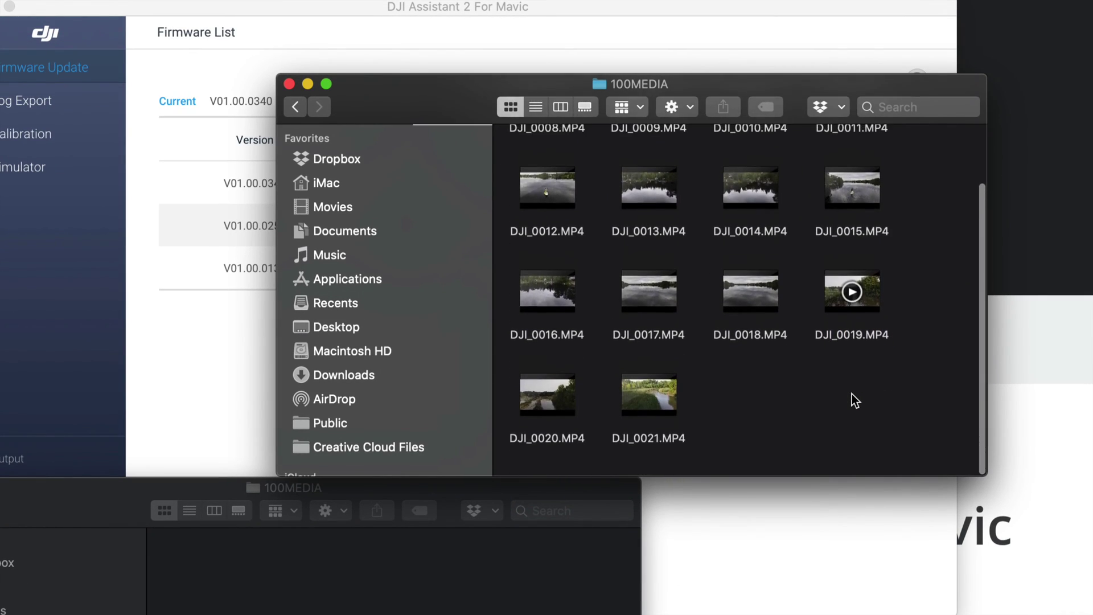
pyautogui.press('super+a')
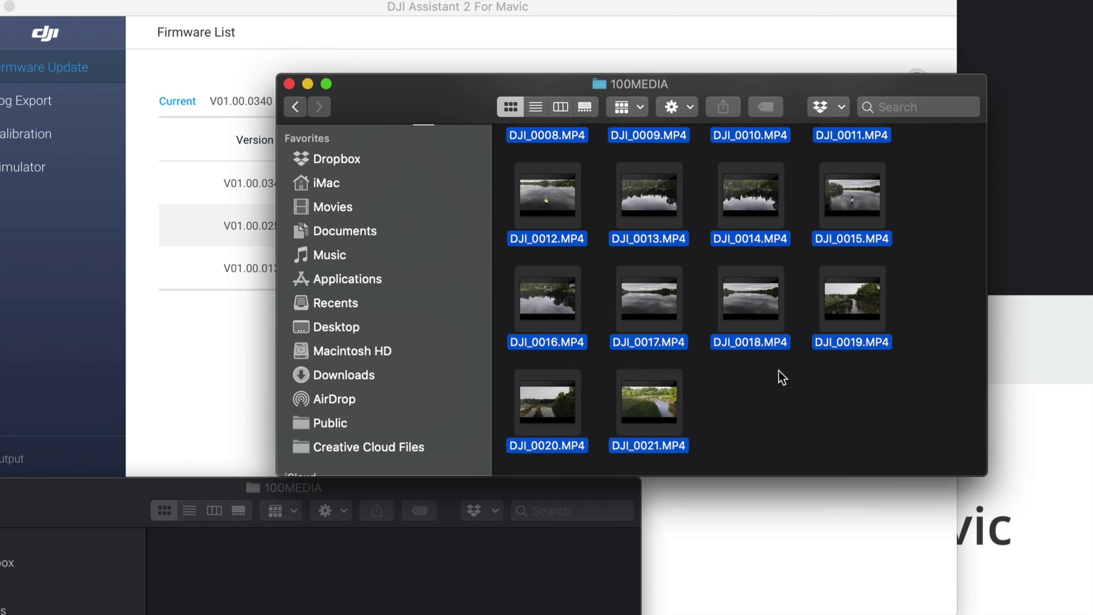
pyautogui.rightClick(734, 306)
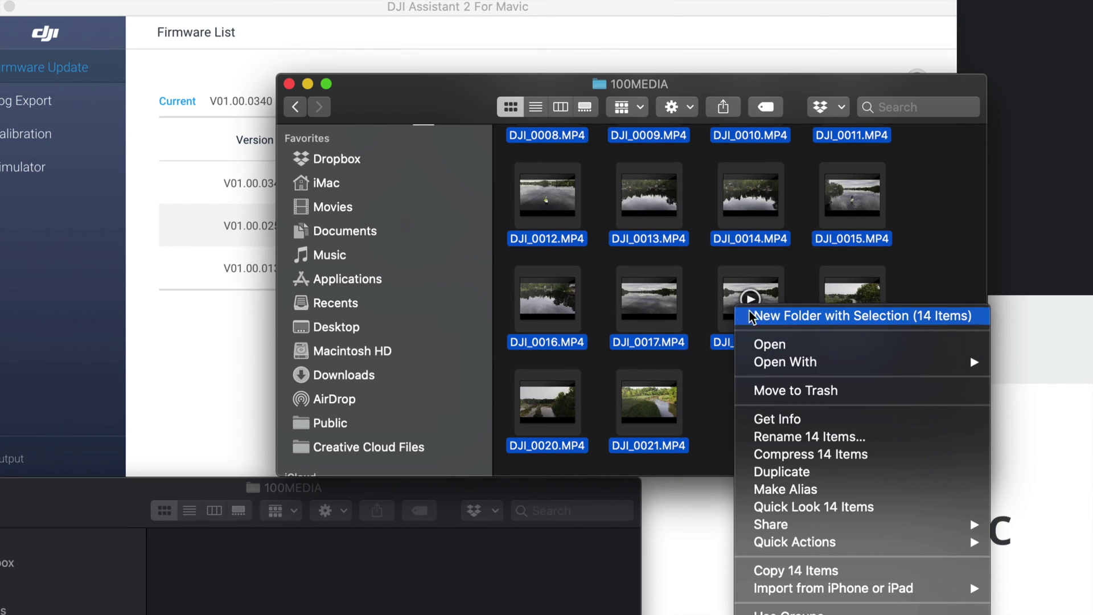
pyautogui.click(823, 391)
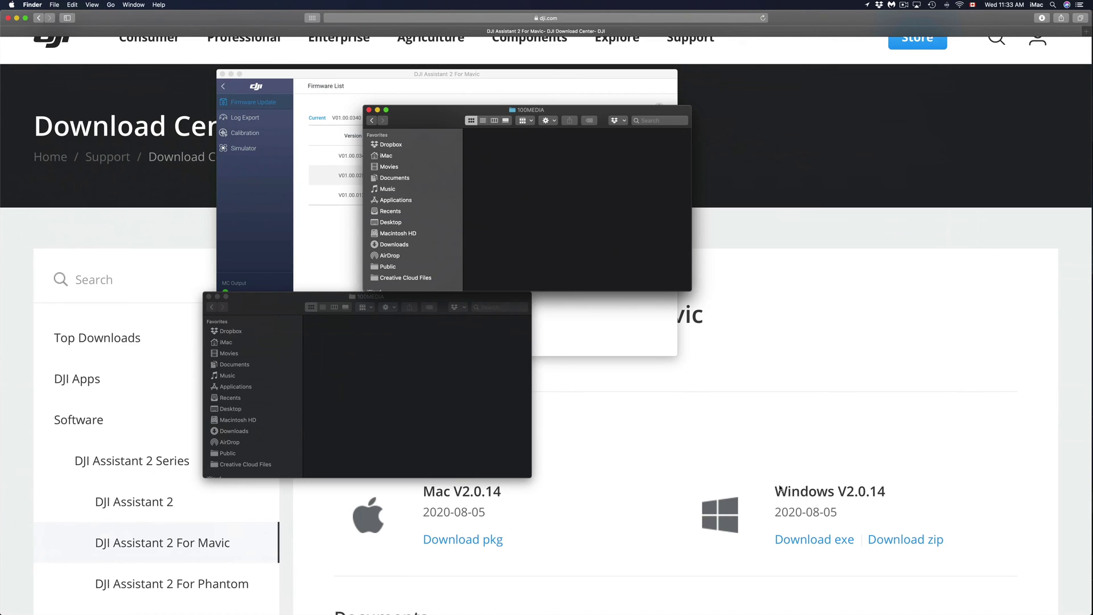
# Empty the Trash to permanently remove the deleted clips.
pyautogui.moveTo(934, 605)
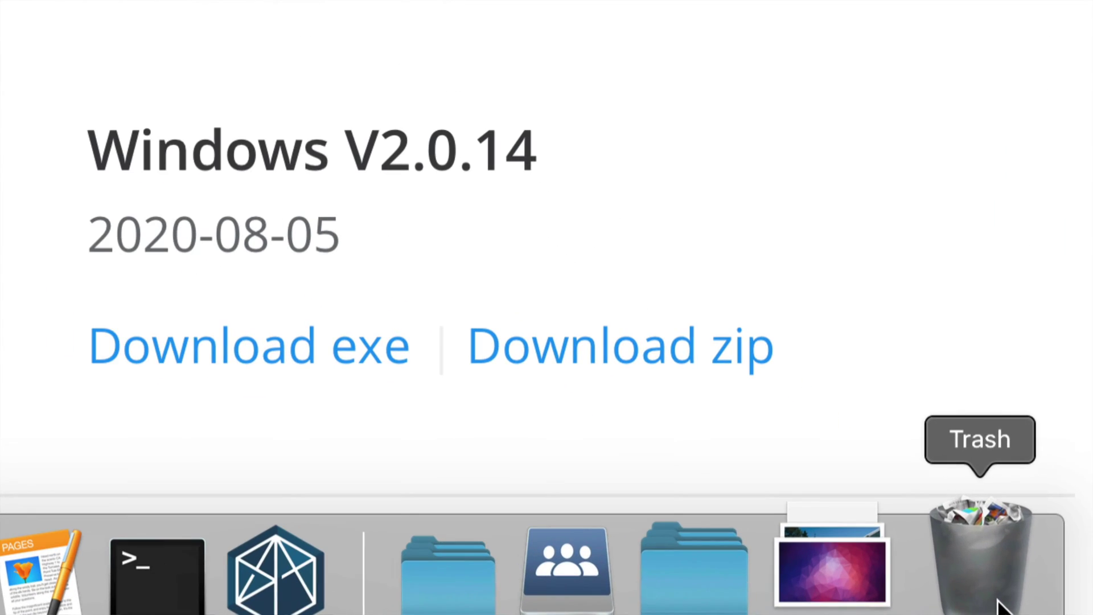
pyautogui.click(997, 604)
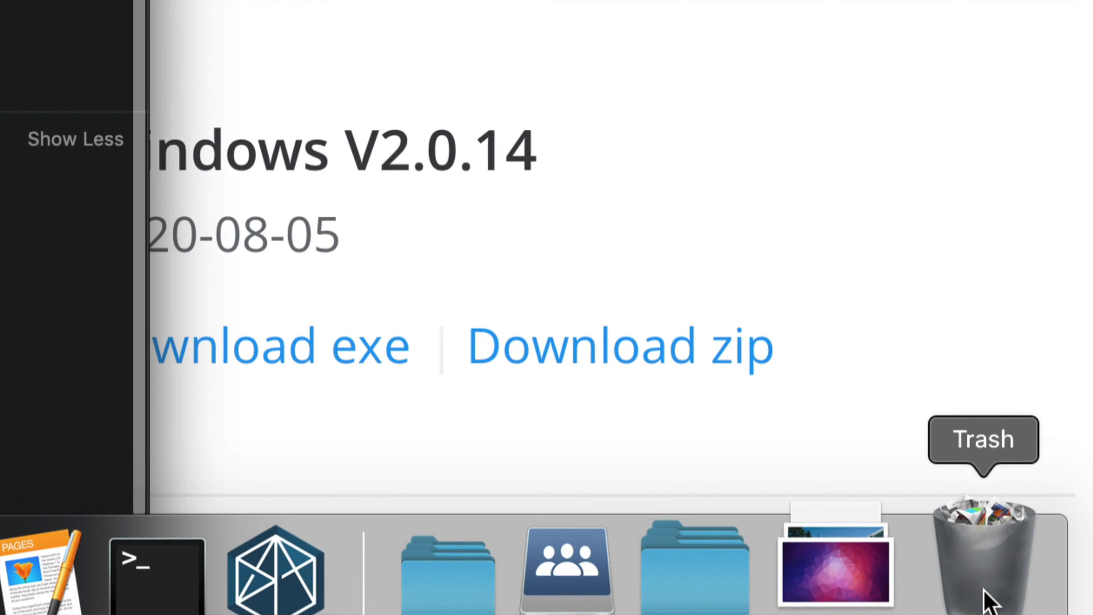
pyautogui.rightClick(988, 601)
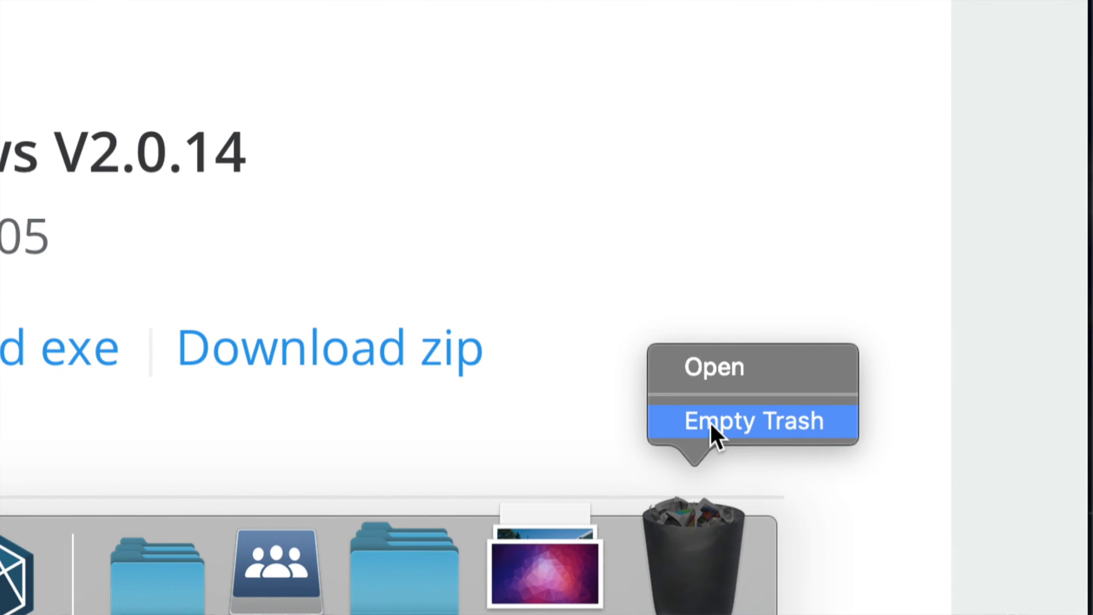
pyautogui.click(710, 422)
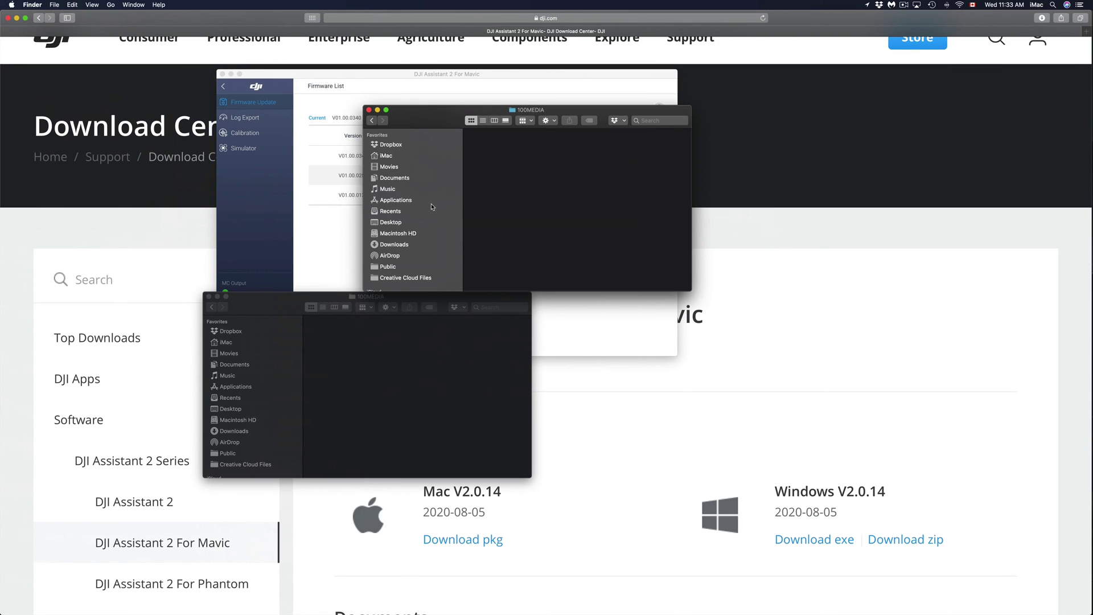
# Go back to the root of the Untitled 1 drive and close both Finder windows.
pyautogui.click(374, 120)
pyautogui.click(373, 121)
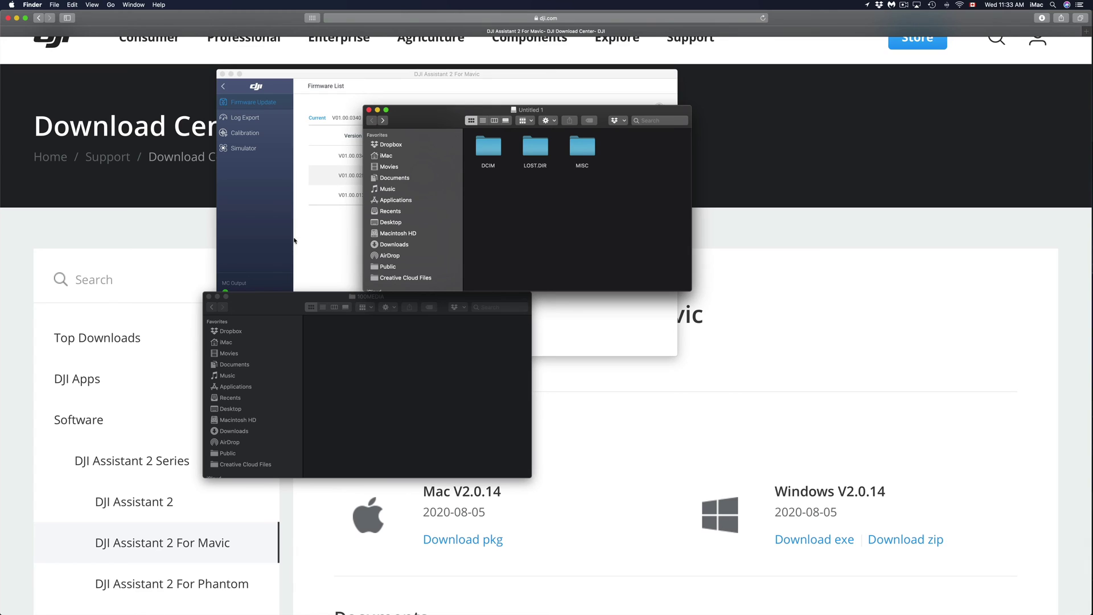
pyautogui.click(209, 296)
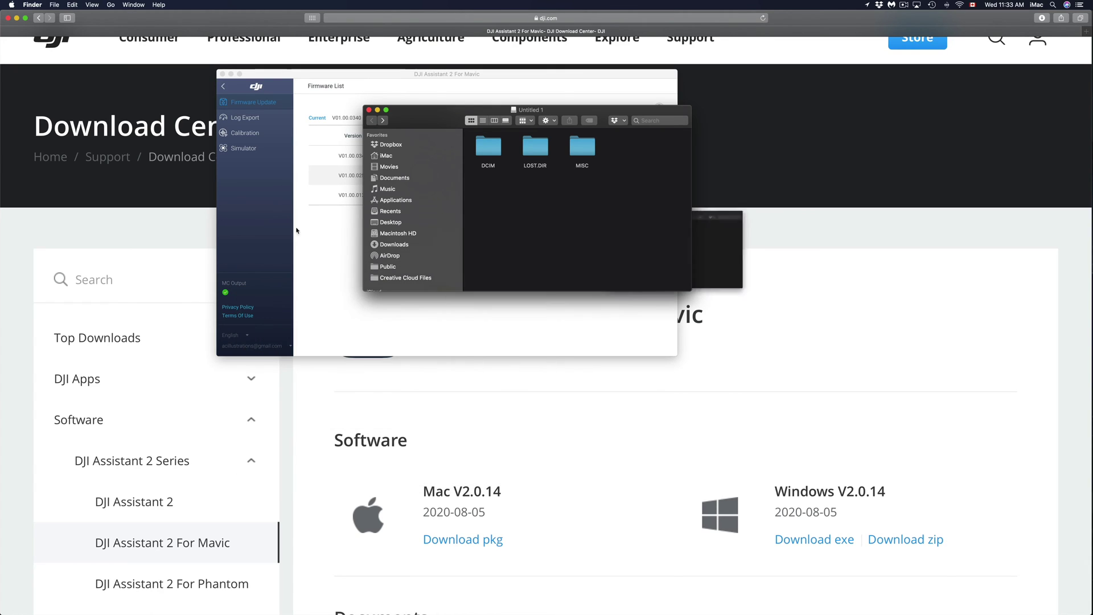
pyautogui.click(369, 110)
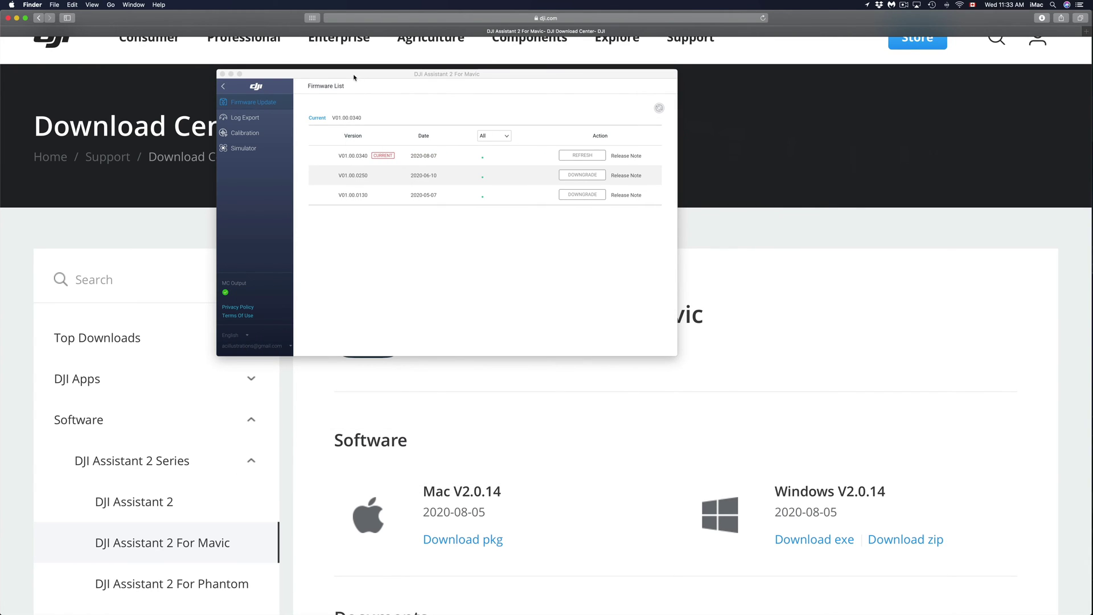
# Look through the Simulator, Calibration and Log Export pages of DJI Assistant 2 For Mavic, and quit the program.
pyautogui.moveTo(356, 78); pyautogui.dragTo(429, 192)
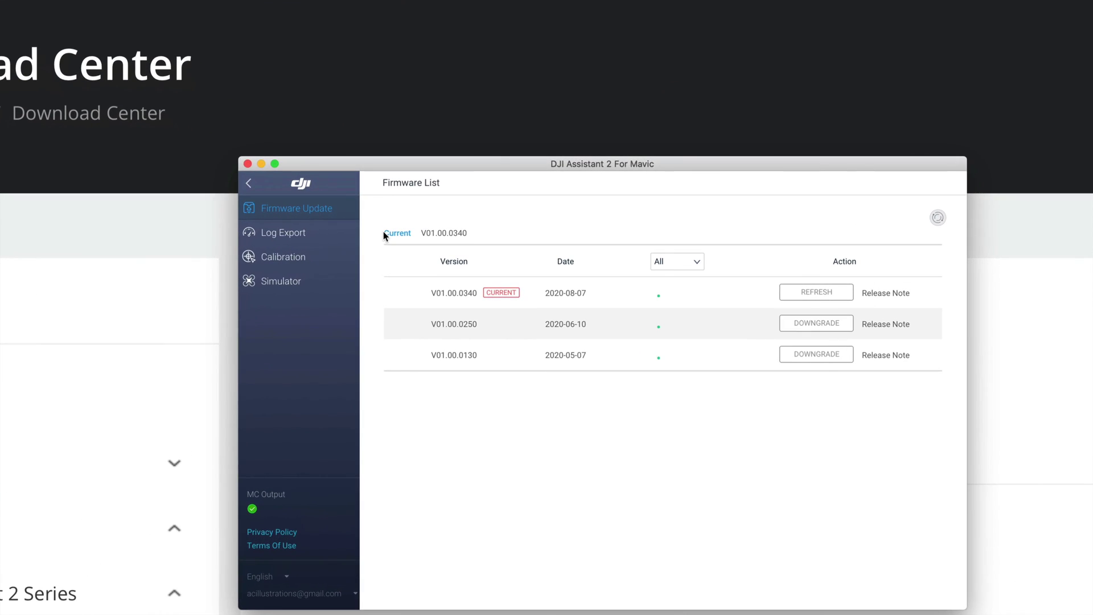
pyautogui.moveTo(373, 163); pyautogui.dragTo(312, 101)
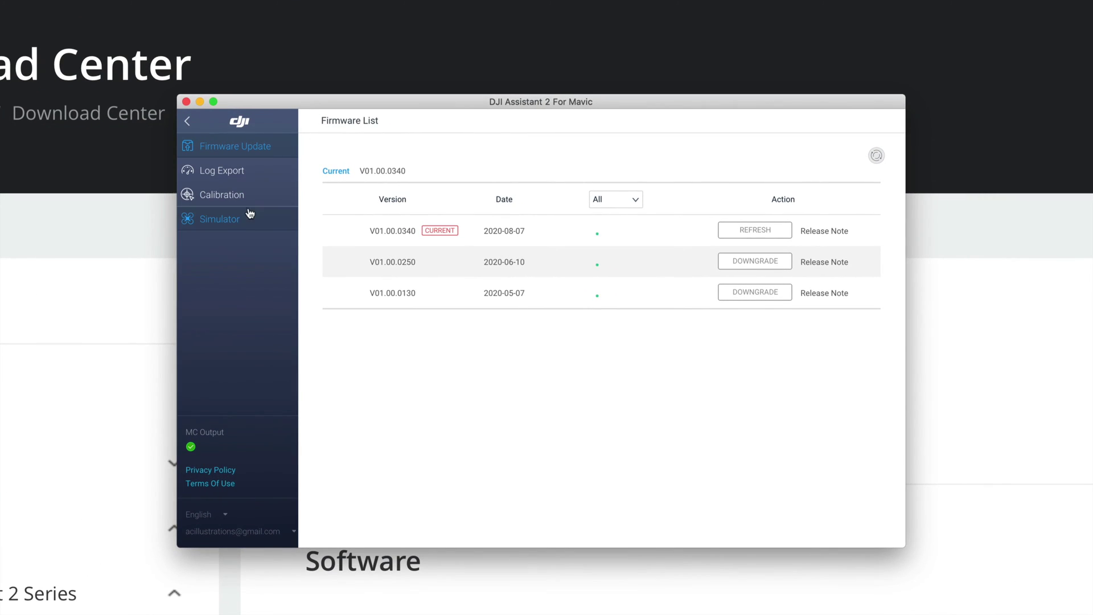
pyautogui.click(233, 227)
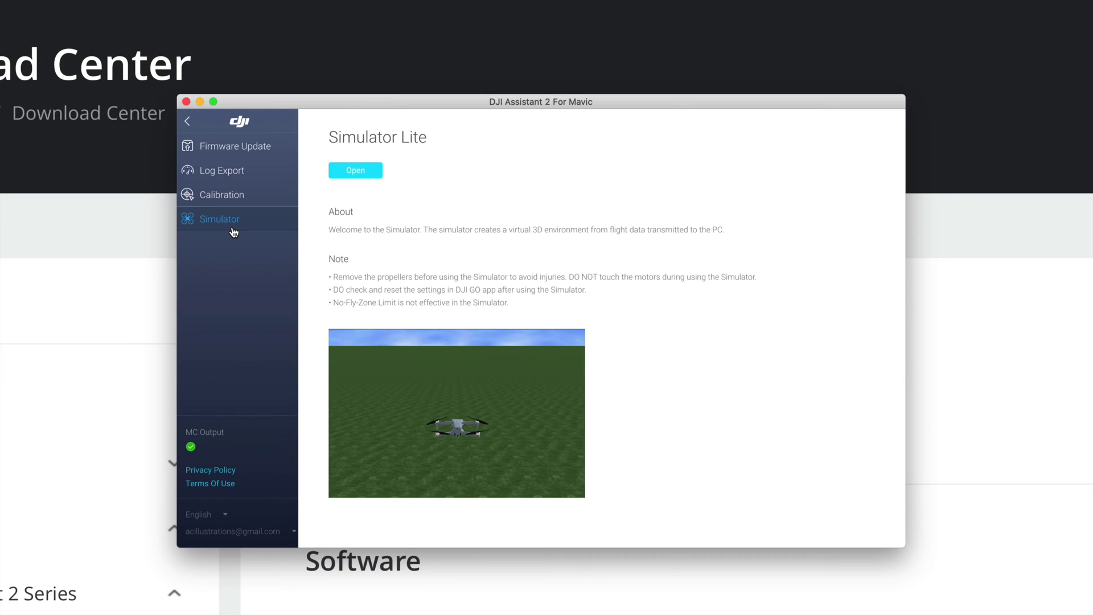
pyautogui.click(234, 201)
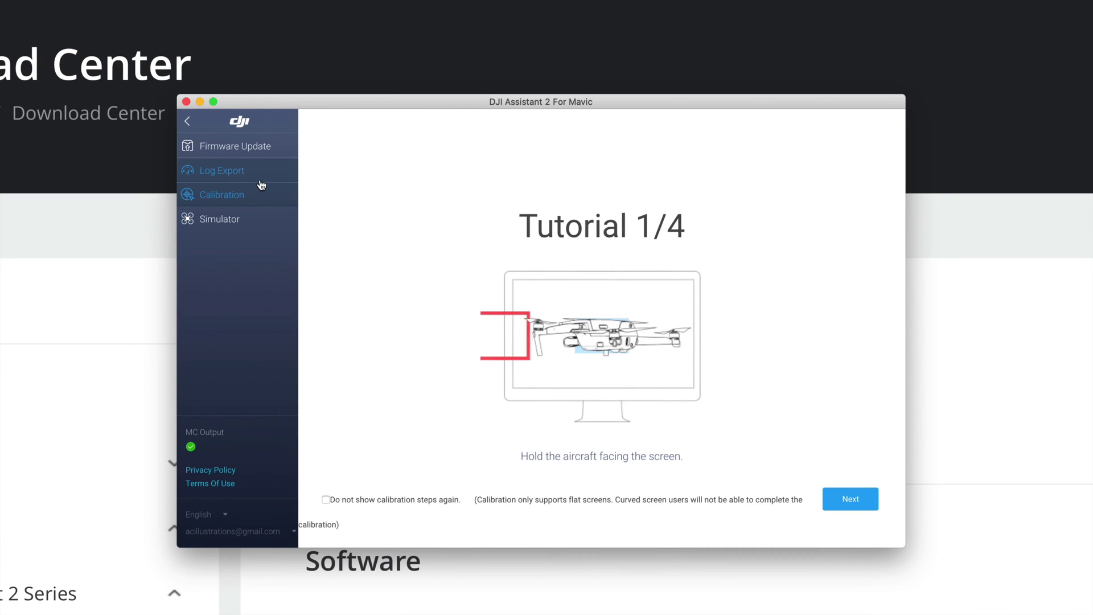
pyautogui.click(248, 175)
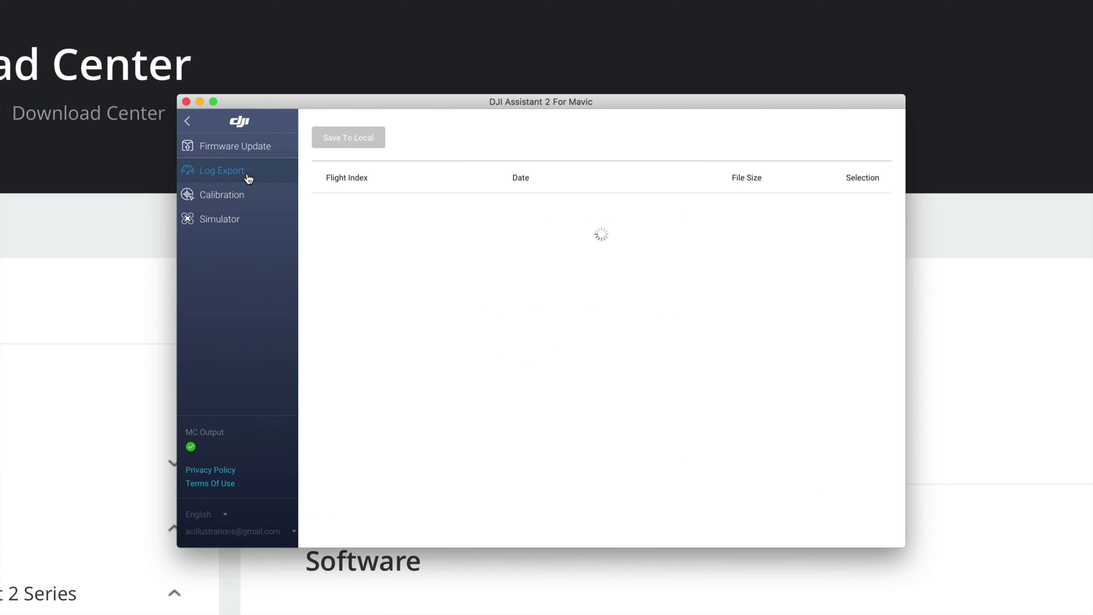
pyautogui.click(186, 101)
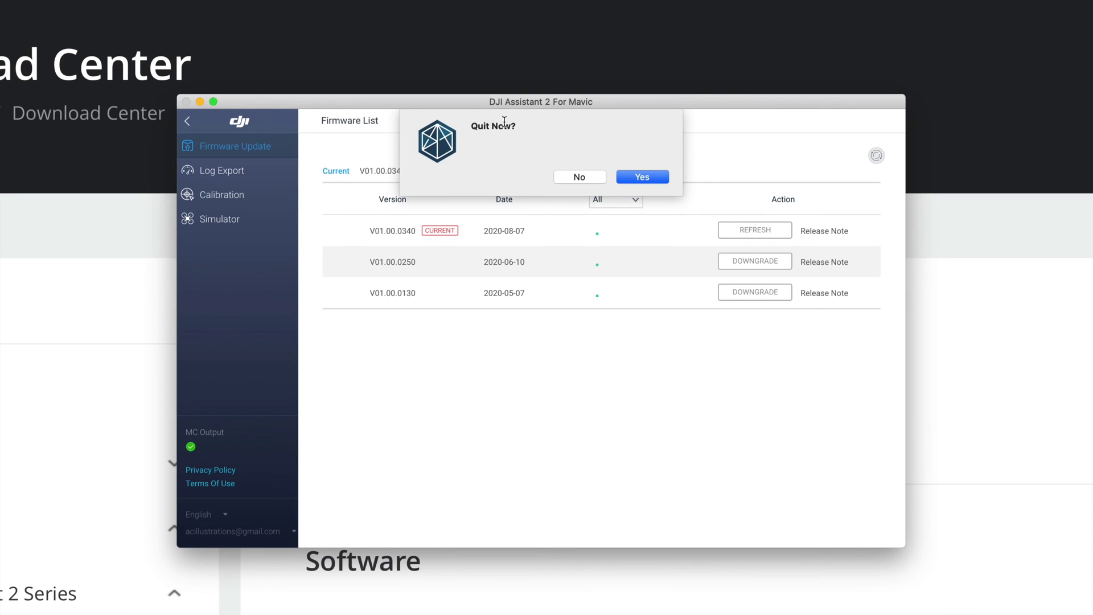
pyautogui.click(653, 173)
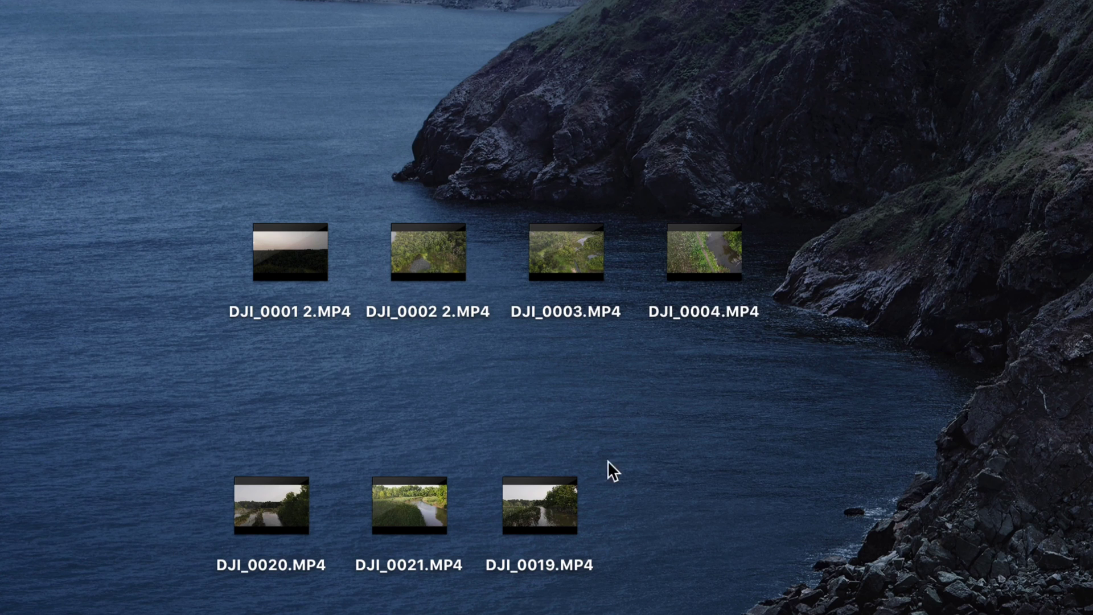
# Move desktop clips DJI_0020.MP4, DJI_0021.MP4 and DJI_0019.MP4 up directly beneath the row of DJI_0001 2.MP4 to DJI_0004.MP4.
pyautogui.moveTo(590, 476); pyautogui.dragTo(323, 385)
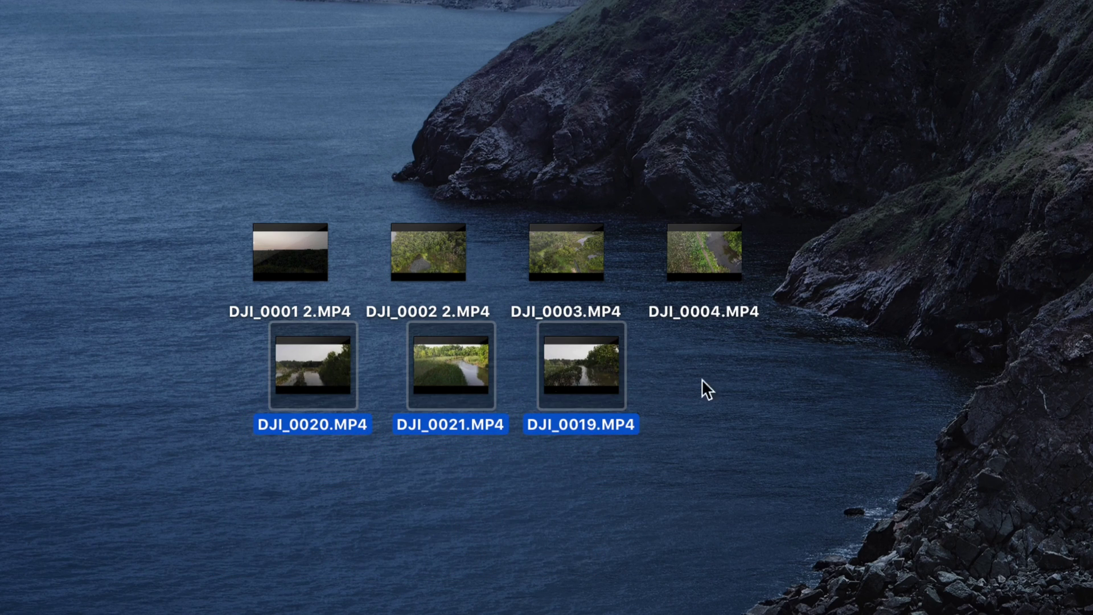
pyautogui.click(841, 380)
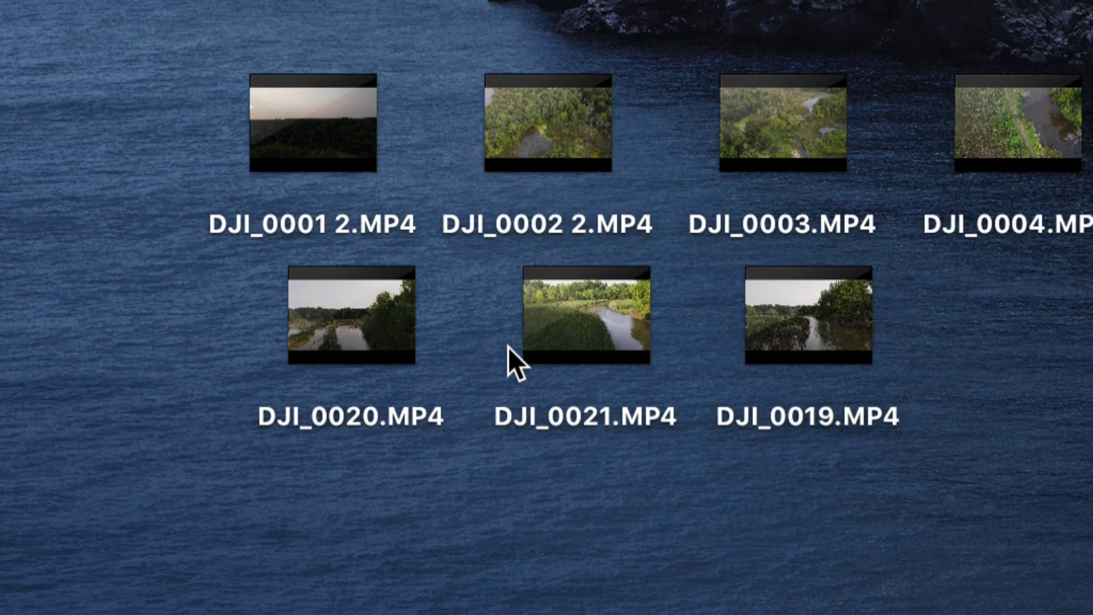
# Check the dimensions of the desktop clip DJI_0021.MP4 in its file info, and play a preview of the clip.
pyautogui.moveTo(440, 383)
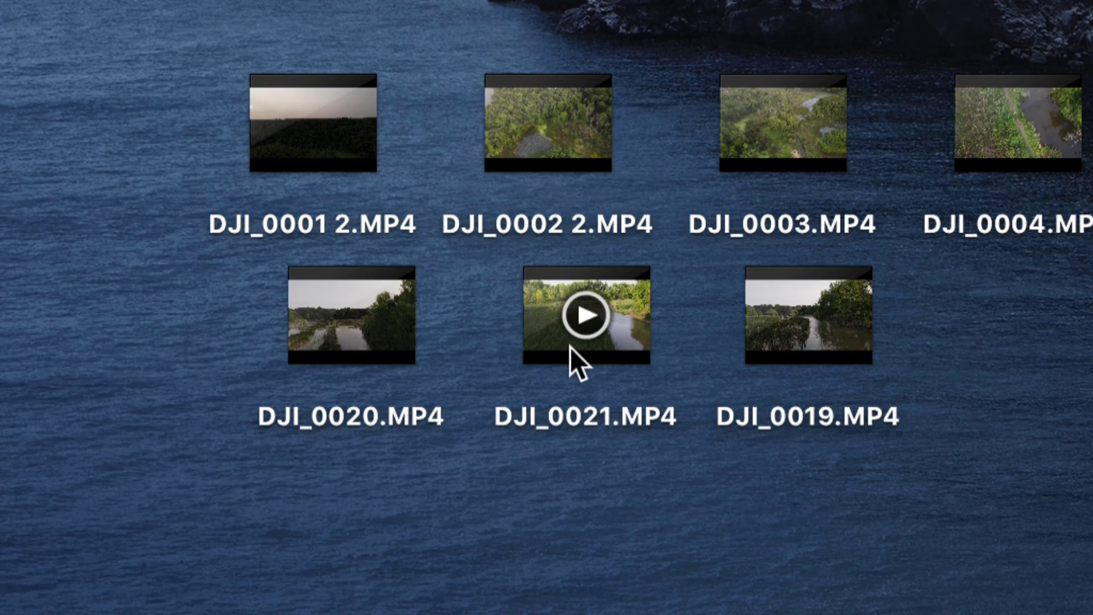
pyautogui.rightClick(624, 351)
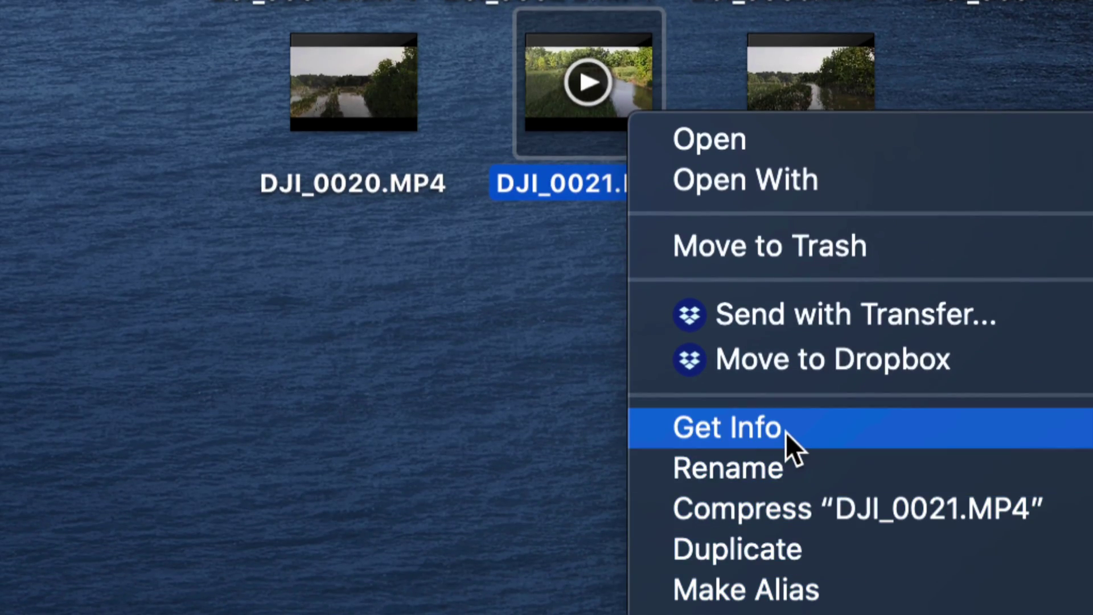
pyautogui.click(786, 432)
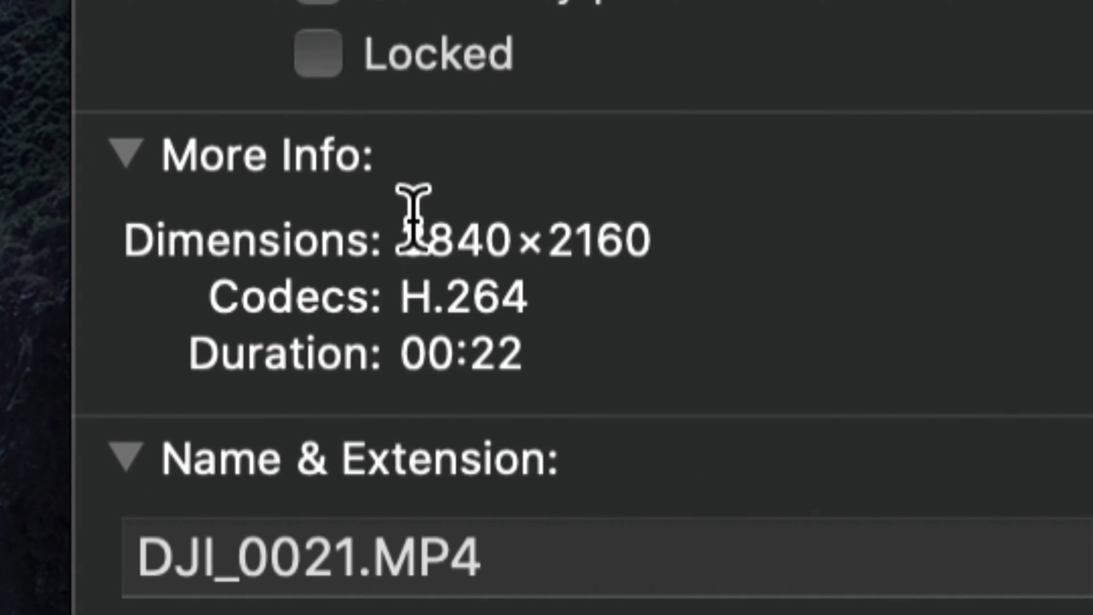
pyautogui.moveTo(414, 217); pyautogui.dragTo(658, 219)
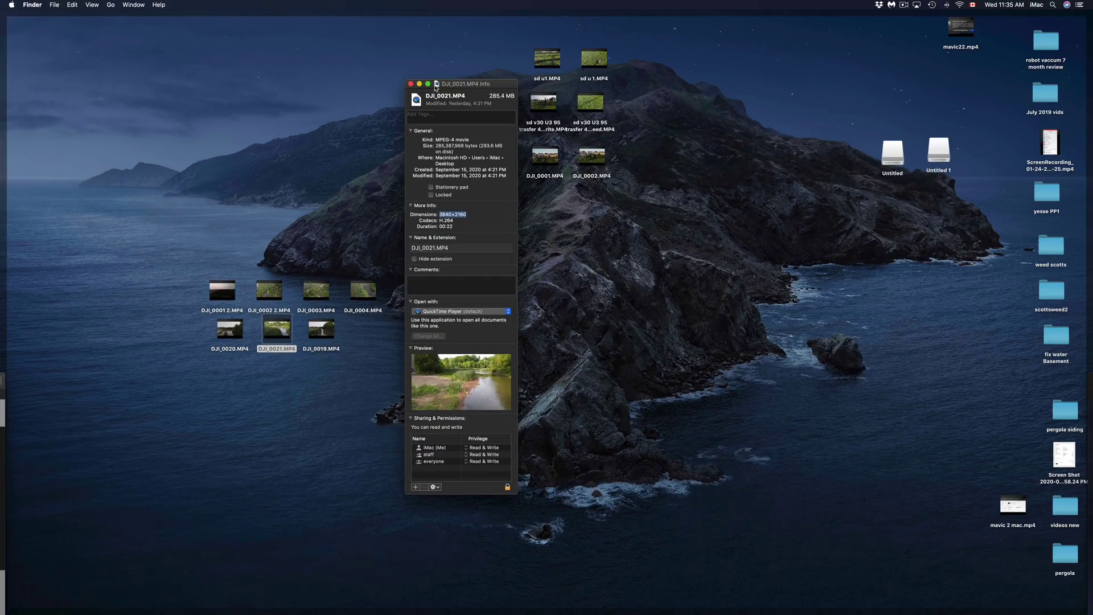
pyautogui.click(410, 84)
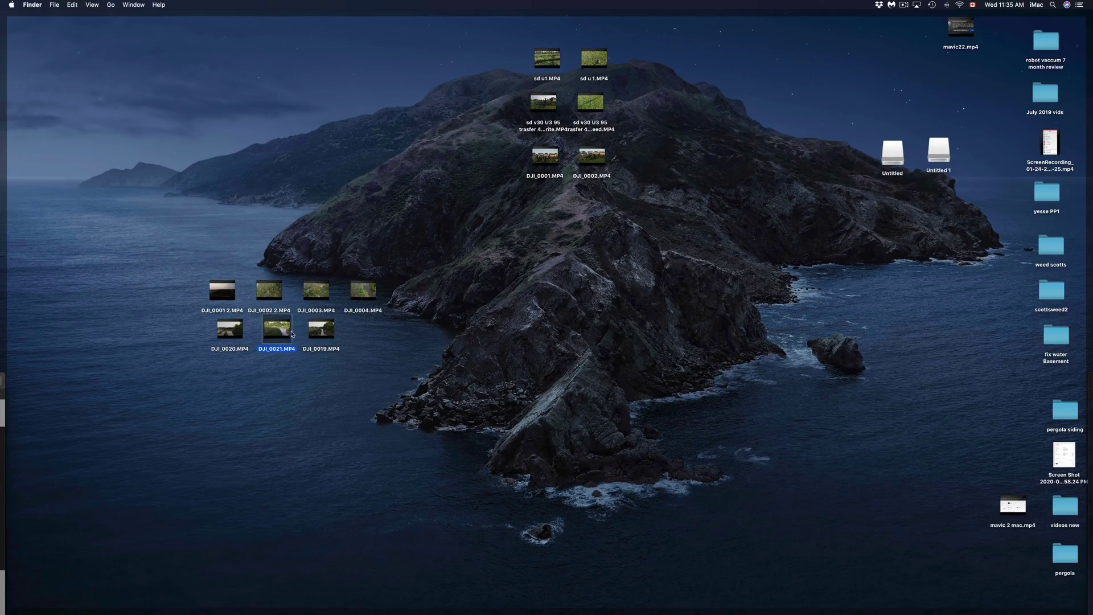
pyautogui.moveTo(288, 336)
pyautogui.press('space')
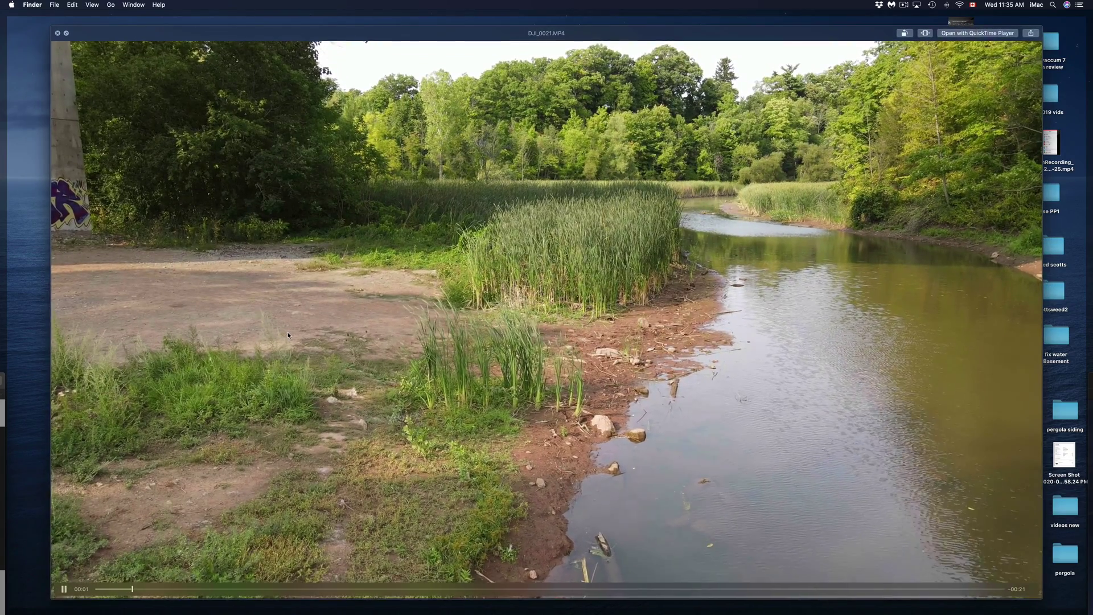